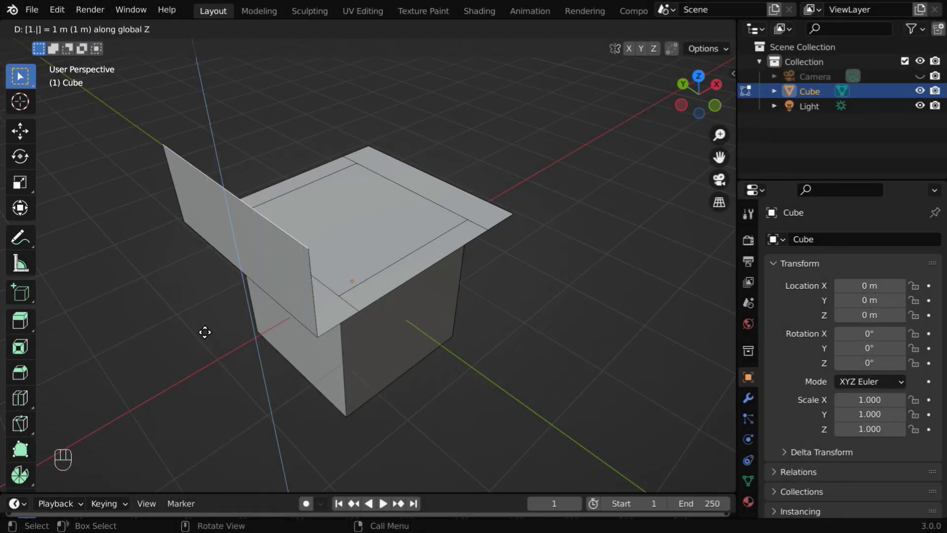
Merge the selected vertices at their center via Mesh > Merge > At Center.
left_click(273, 29)
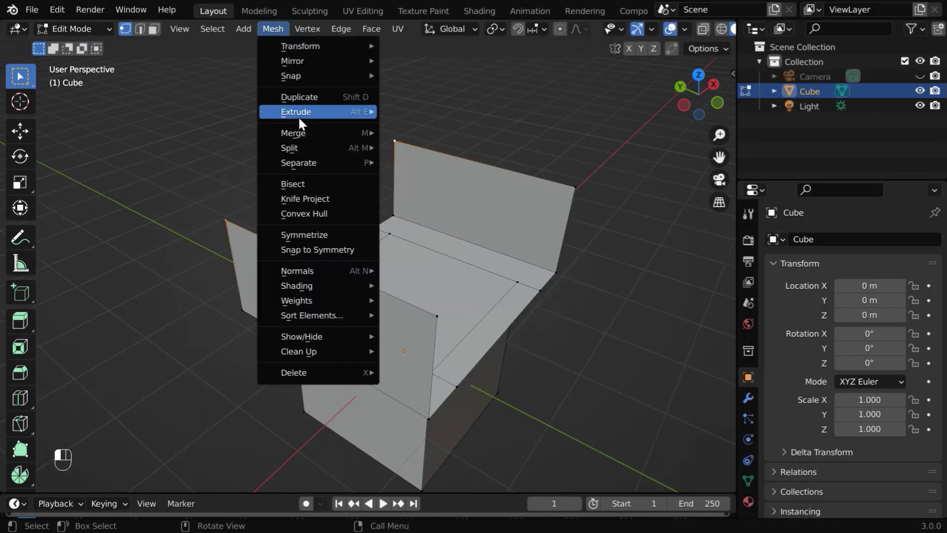
mouse_move(296, 132)
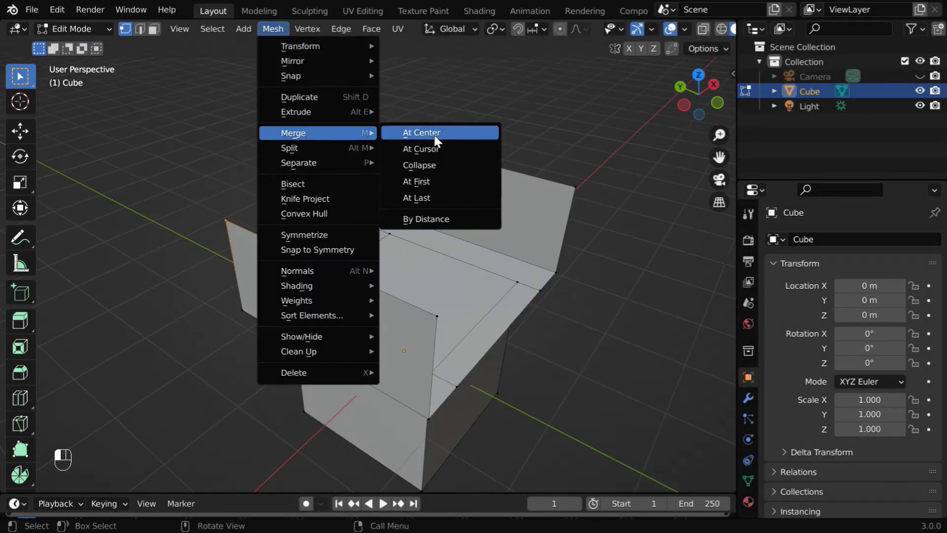
left_click(434, 132)
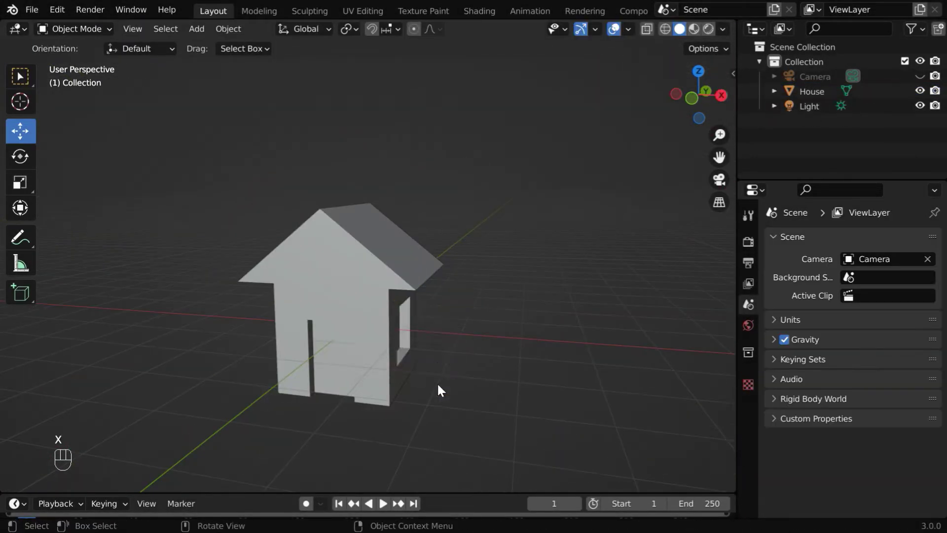
Assign the red Material.001 to the roof faces, then clear the roof selection.
middle_click_drag(437, 383, 421, 356)
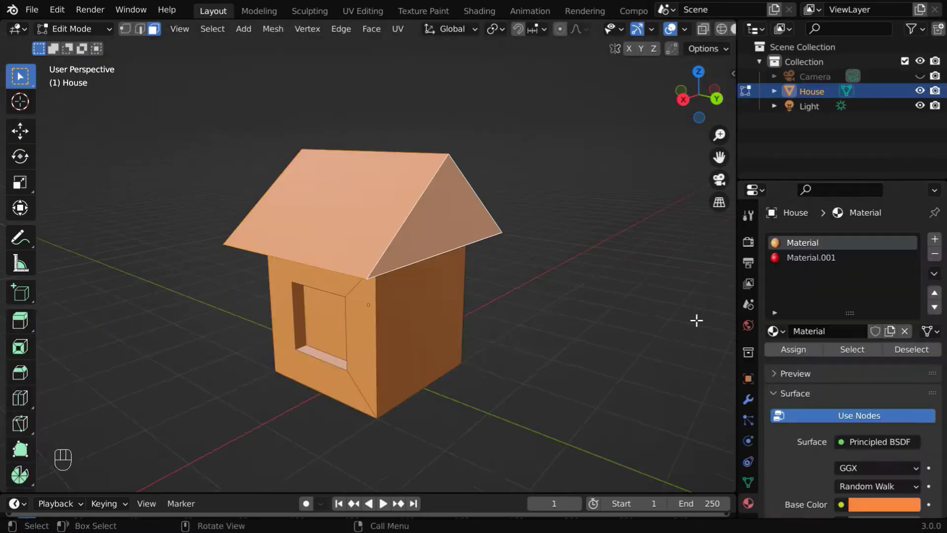
left_click(811, 257)
left_click(793, 349)
middle_click_drag(364, 313, 570, 364)
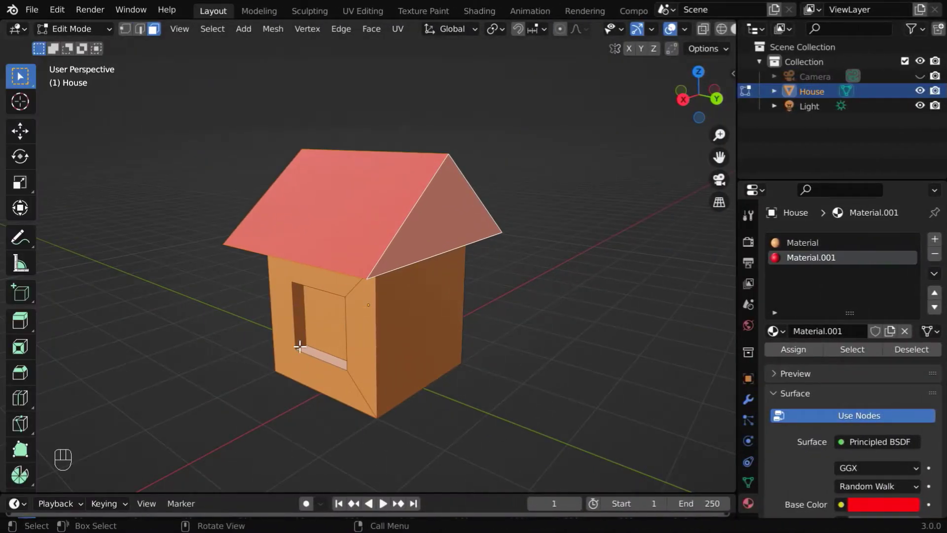
left_click(266, 362)
middle_click_drag(266, 362, 570, 364)
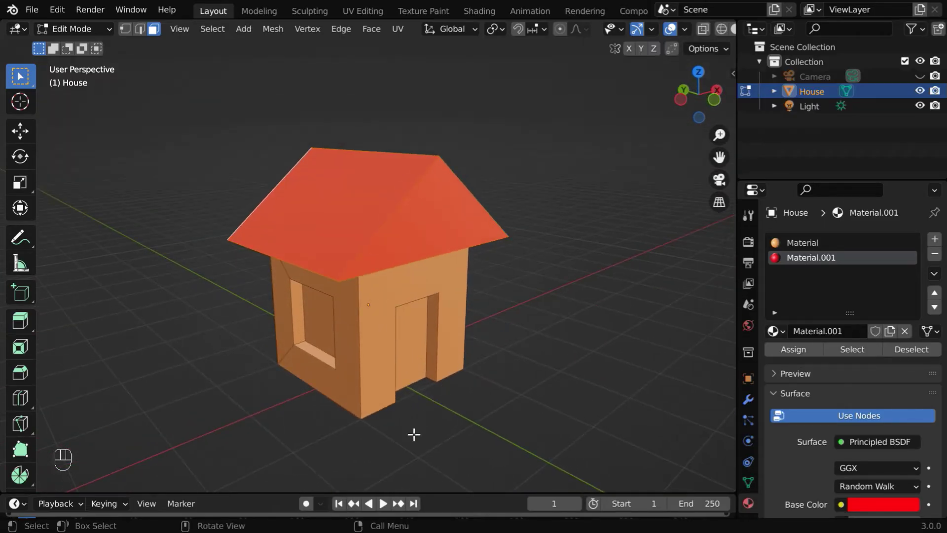
left_click(397, 429)
Select the two inner faces of the window.
middle_click_drag(387, 429, 390, 390)
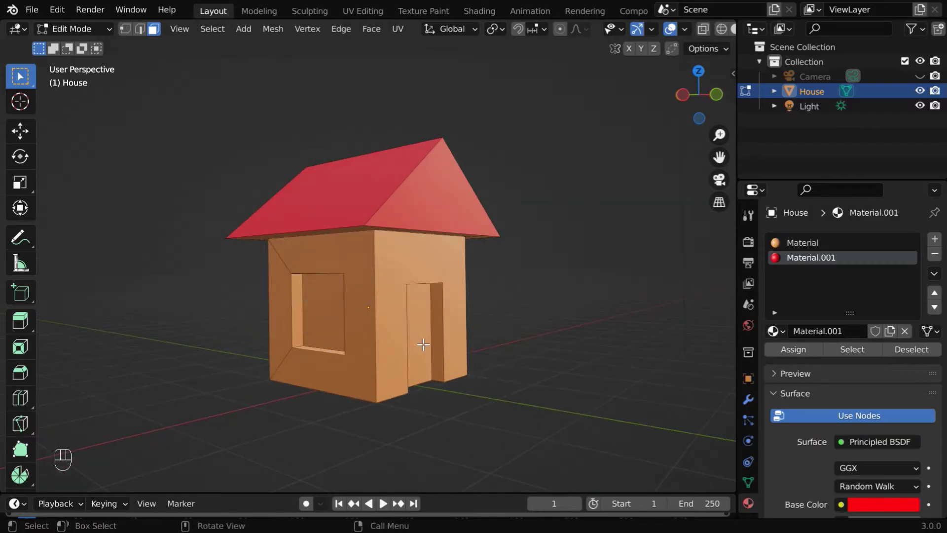
left_click(330, 316)
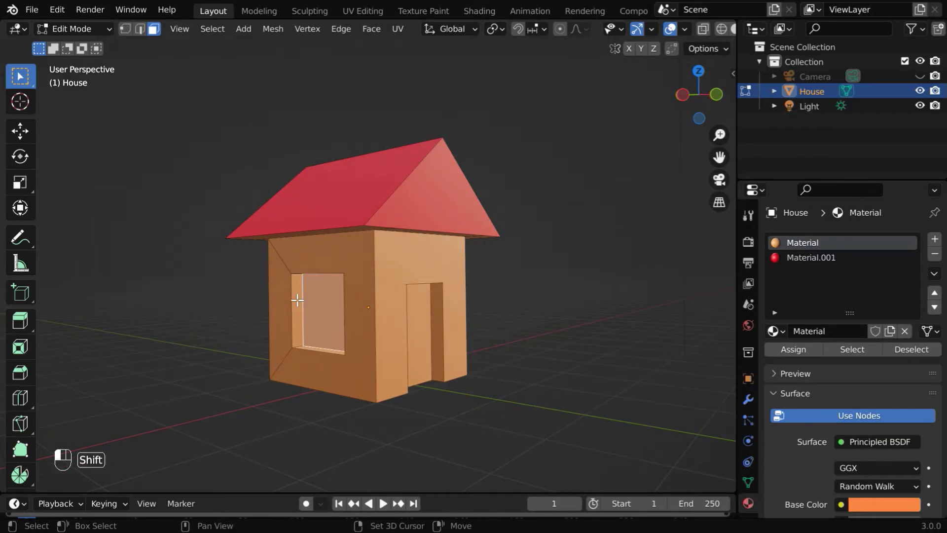
left_click(297, 300, "shift")
Add the door faces to the selection.
middle_click_drag(355, 355, 231, 356)
left_click(431, 351, "shift")
left_click(438, 360, "shift")
left_click(364, 348, "shift")
middle_click_drag(364, 349, 277, 338)
left_click(344, 349, "shift")
Add the window side faces and the window recess face to the selection.
left_click(327, 370, "shift")
middle_click_drag(328, 370, 316, 255)
left_click(332, 361, "shift")
left_click(423, 355, "shift")
left_click(316, 255, "shift")
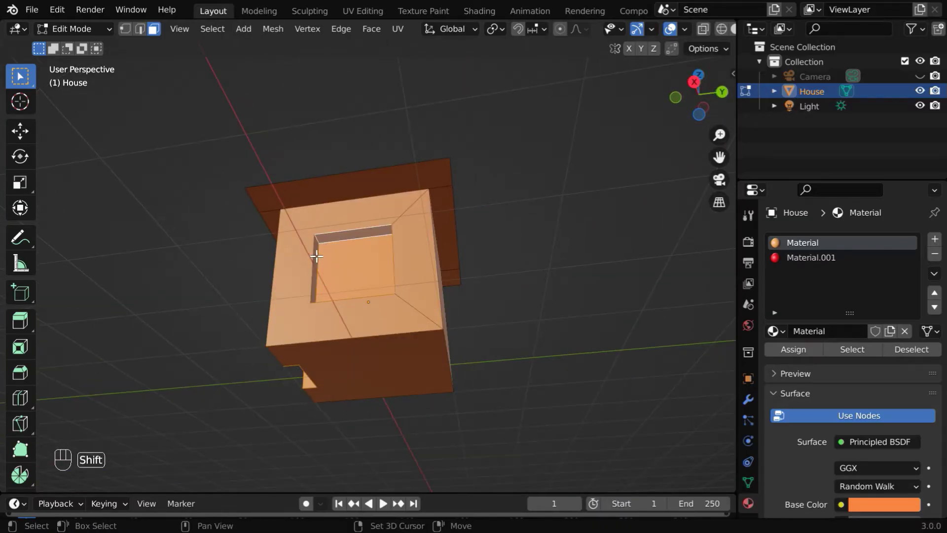
middle_click_drag(332, 313, 442, 391)
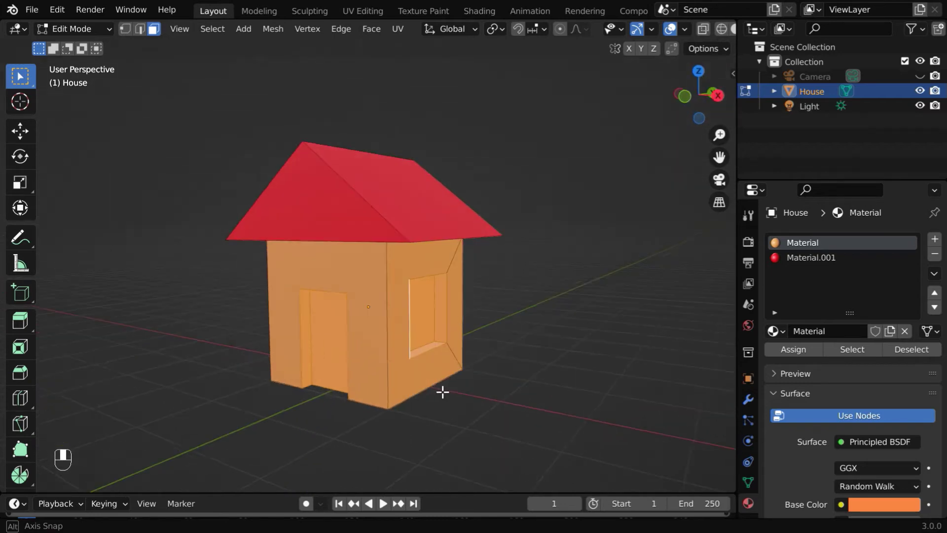
left_click(935, 239)
Create Material.002 with base colour value 0.619 and assign it to the door and window faces.
left_click(835, 328)
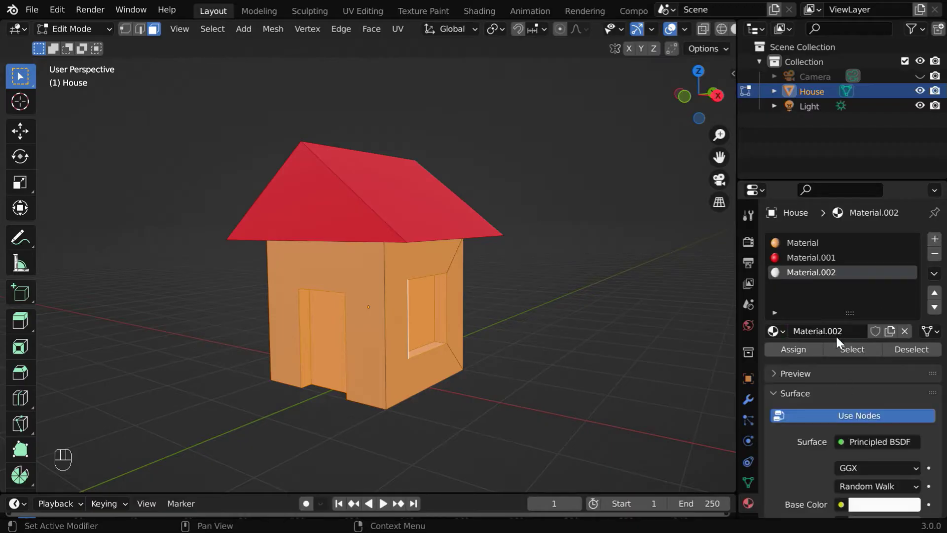
scroll(872, 472, "down", 2)
left_click(881, 467)
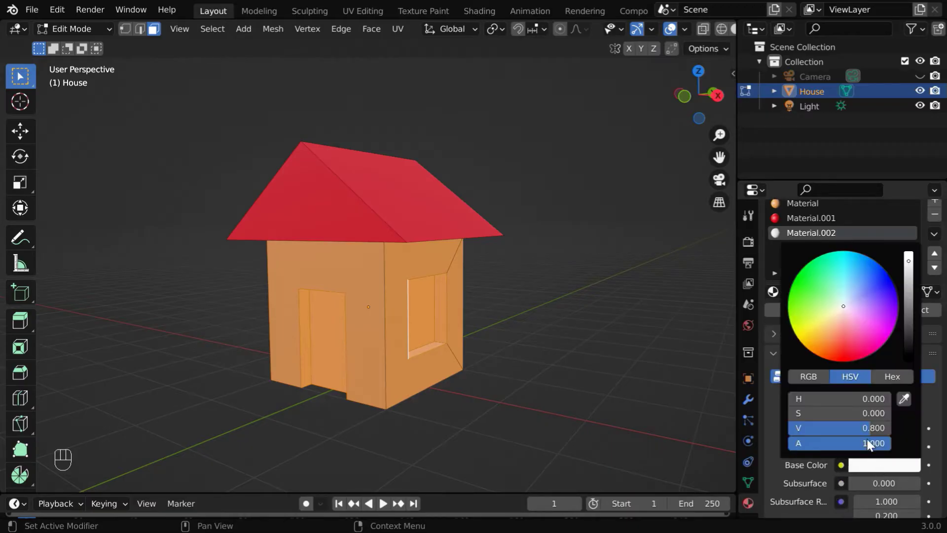
left_click_drag(868, 427, 852, 428)
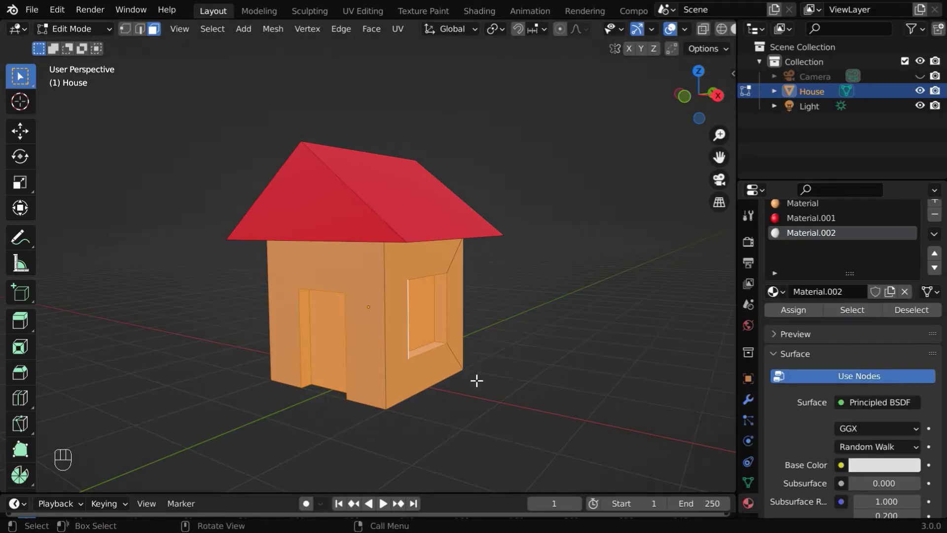
left_click(785, 309)
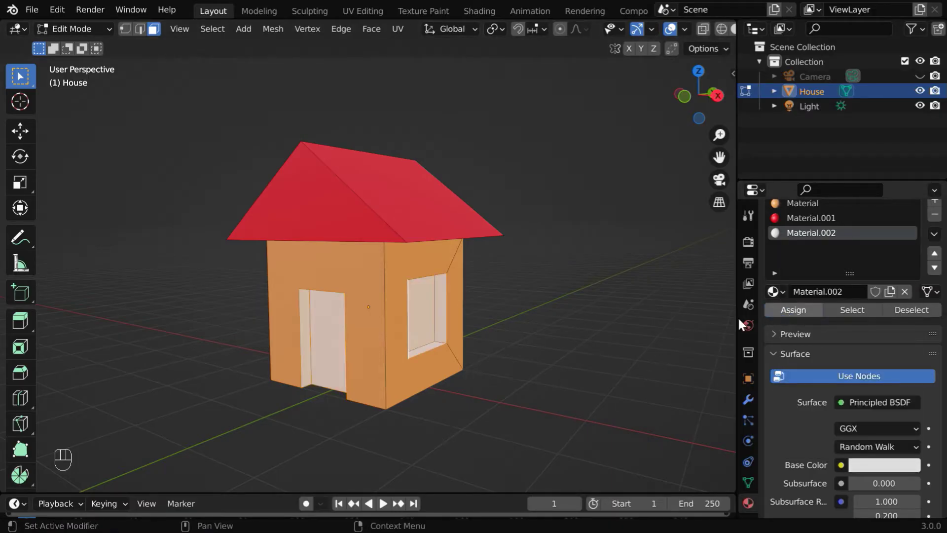
Switch to vertex select mode and select all vertices of the house.
middle_click_drag(419, 404, 599, 426)
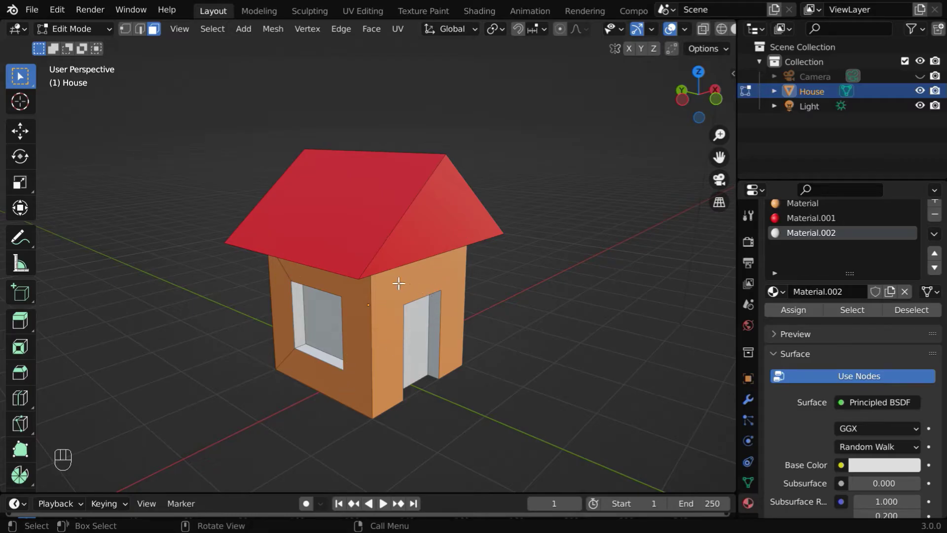
mouse_move(371, 334)
middle_mouse_down()
mouse_move(539, 296)
mouse_move(327, 310)
mouse_move(395, 342)
mouse_move(345, 345)
mouse_move(365, 324)
mouse_move(376, 334)
middle_mouse_up()
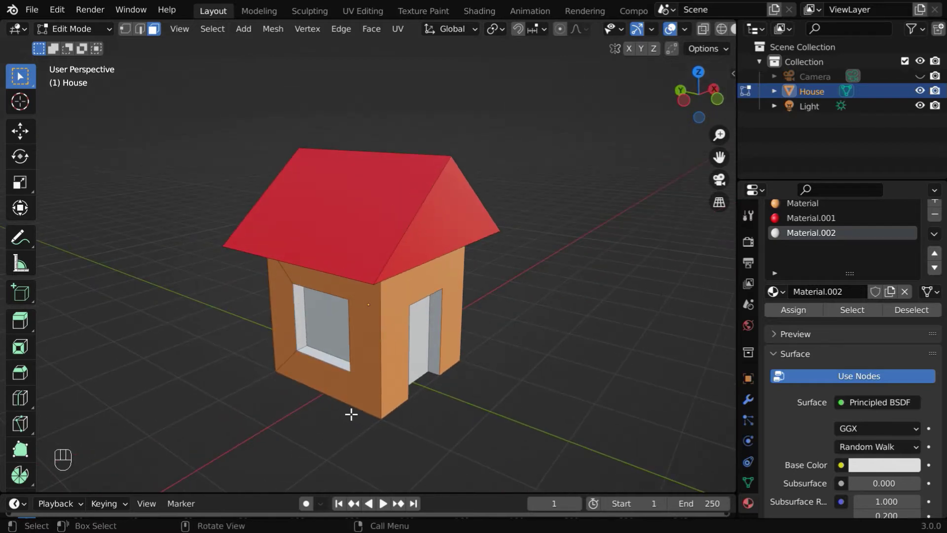
left_click(126, 29)
key("a")
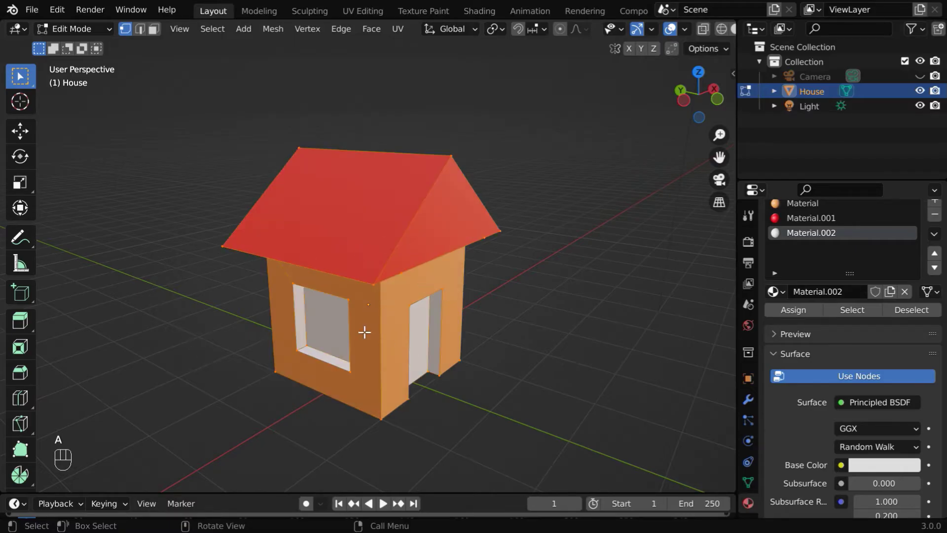
Run Mesh > Merge > By Distance on all the house's vertices.
left_click(272, 29)
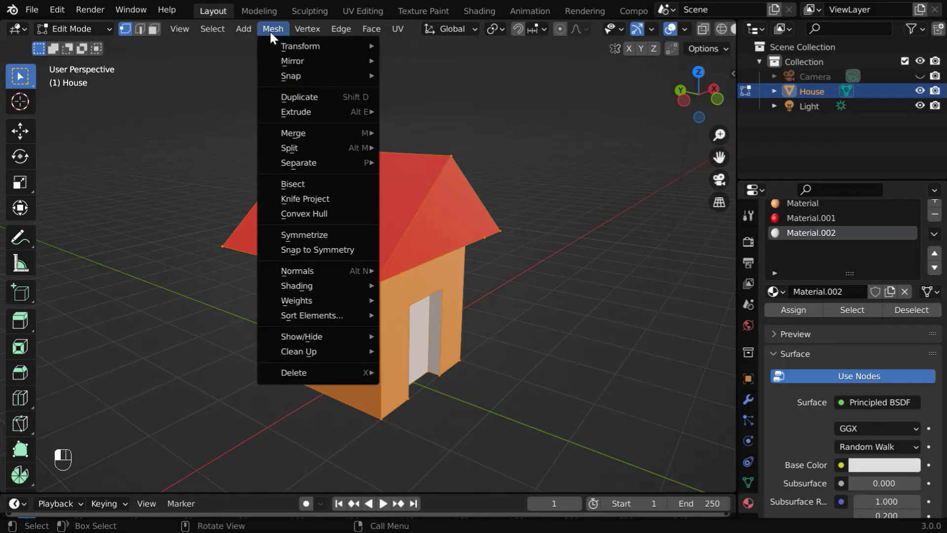
mouse_move(302, 133)
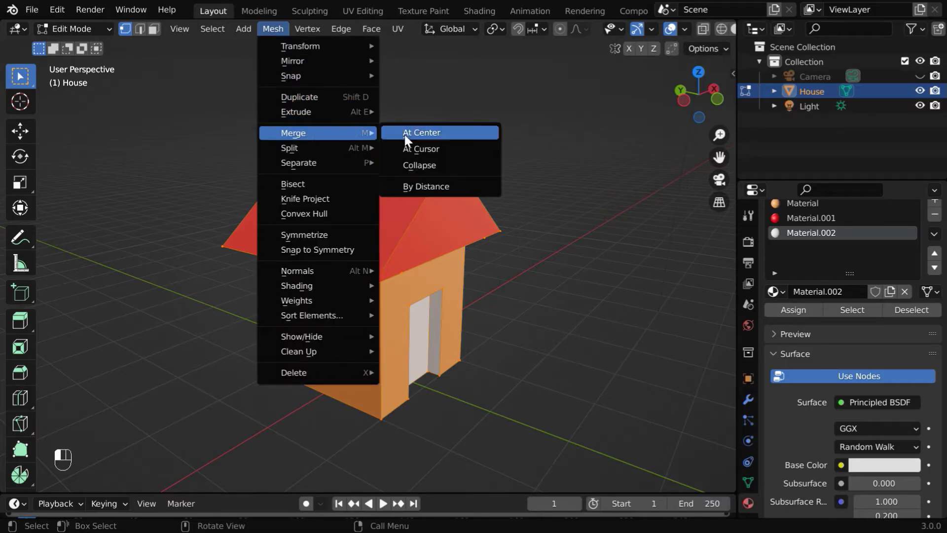
left_click(432, 188)
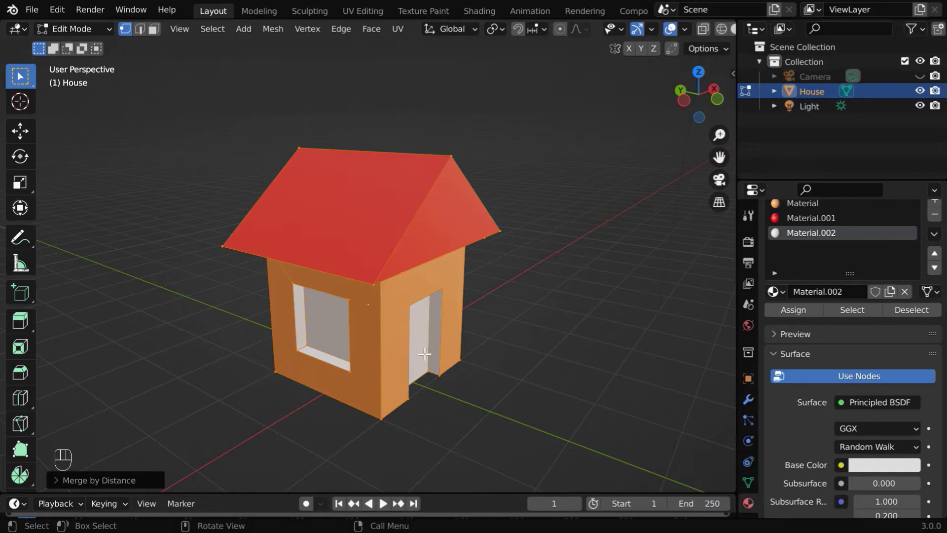
mouse_move(520, 413)
middle_mouse_down()
mouse_move(528, 419)
mouse_move(516, 393)
mouse_move(523, 399)
middle_mouse_up()
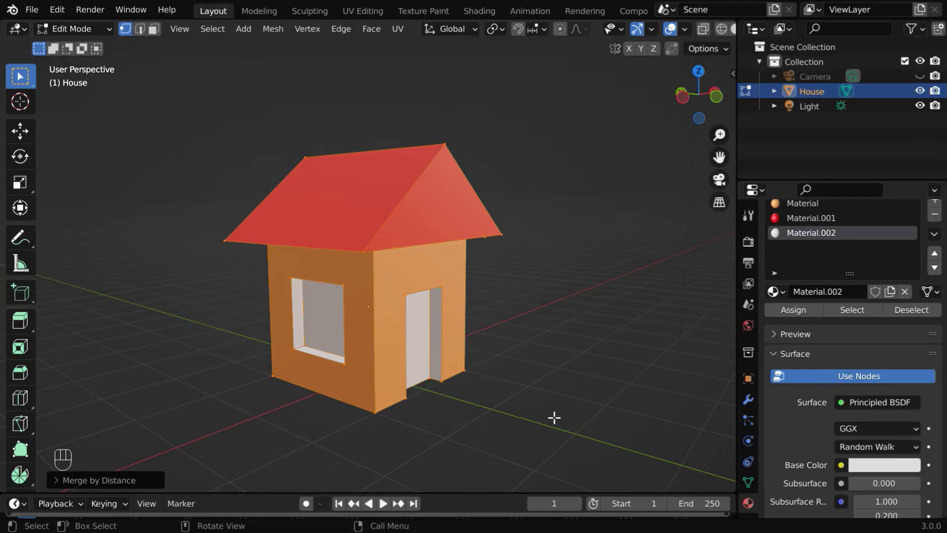
In face mode, pick one roof face and Select Similar > Material to get both roof faces.
left_click(494, 391)
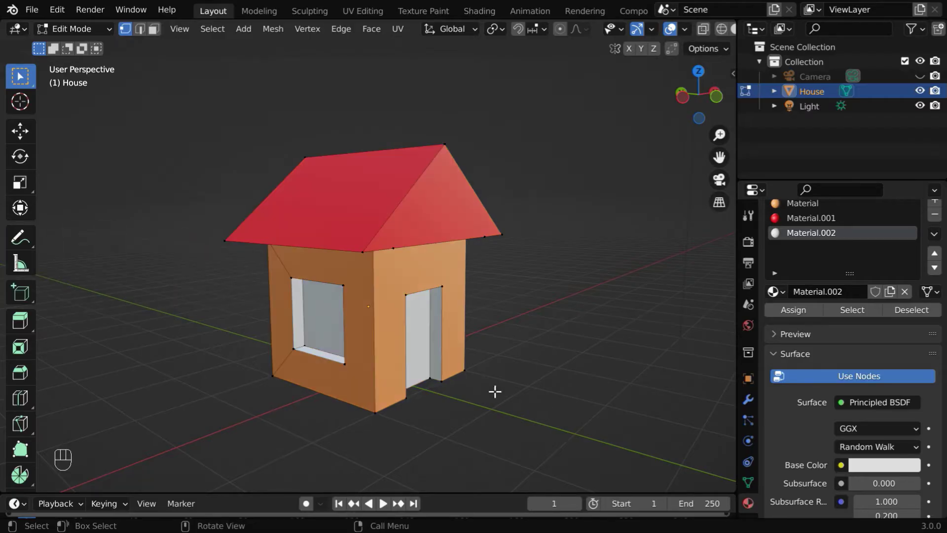
left_click(155, 30)
left_click(356, 206)
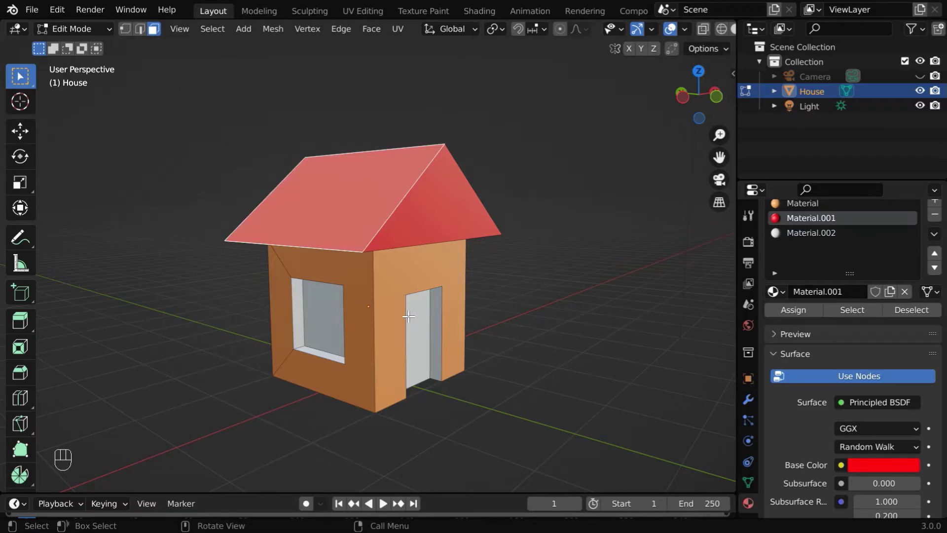
left_click(211, 28)
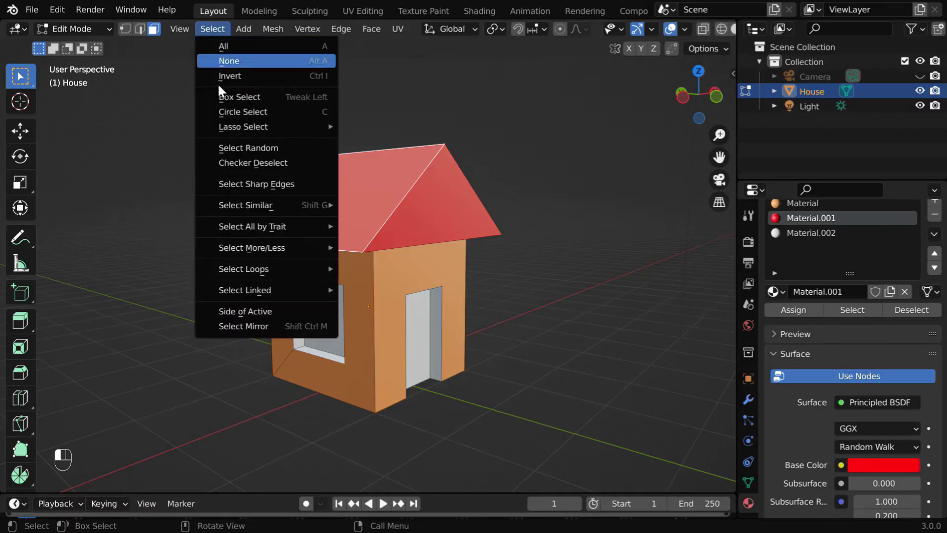
mouse_move(250, 206)
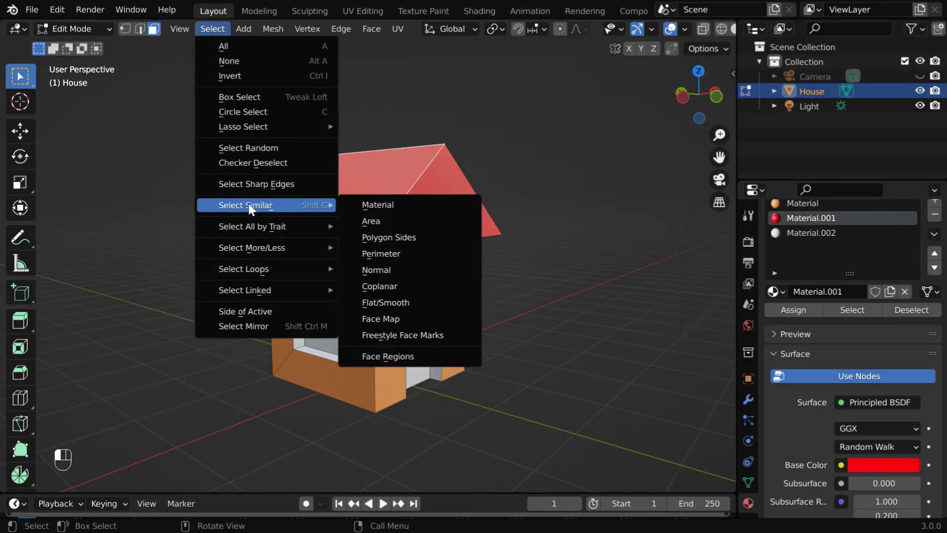
left_click(395, 206)
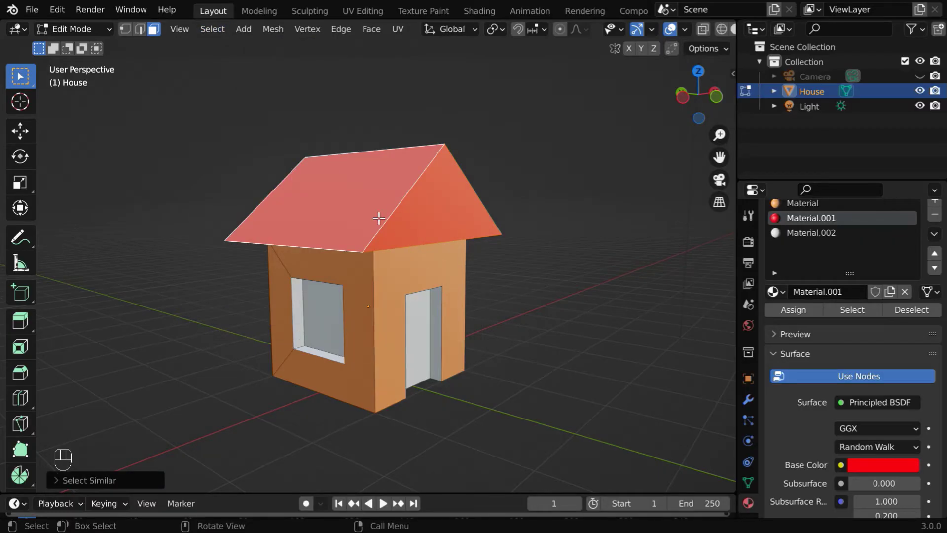
middle_click_drag(474, 227, 433, 250)
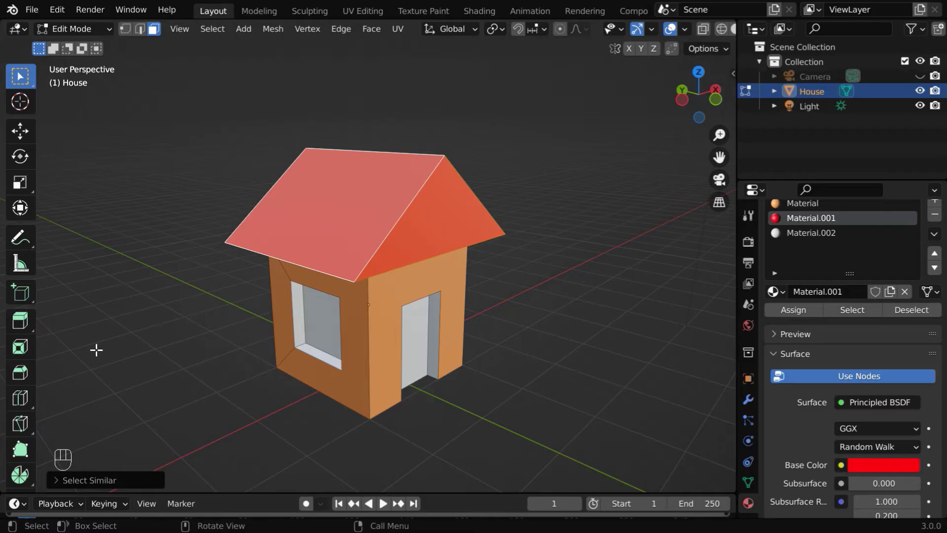
Bevel the roof edges with the Bevel tool.
left_click(20, 374)
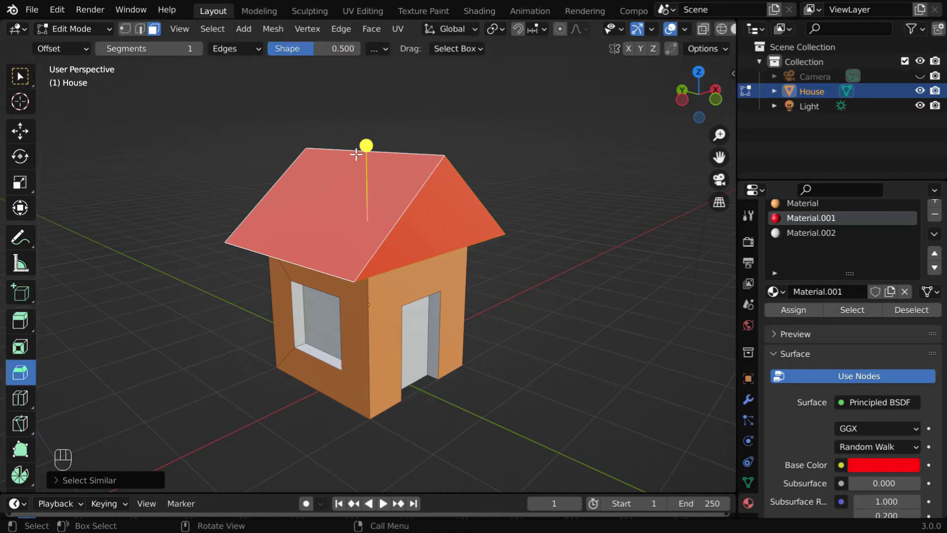
left_click_drag(365, 145, 365, 139)
middle_click_drag(380, 330, 424, 287, "ctrl")
Set the bevel width type to Width, with 0.06 m width and 10 segments.
left_click(55, 478)
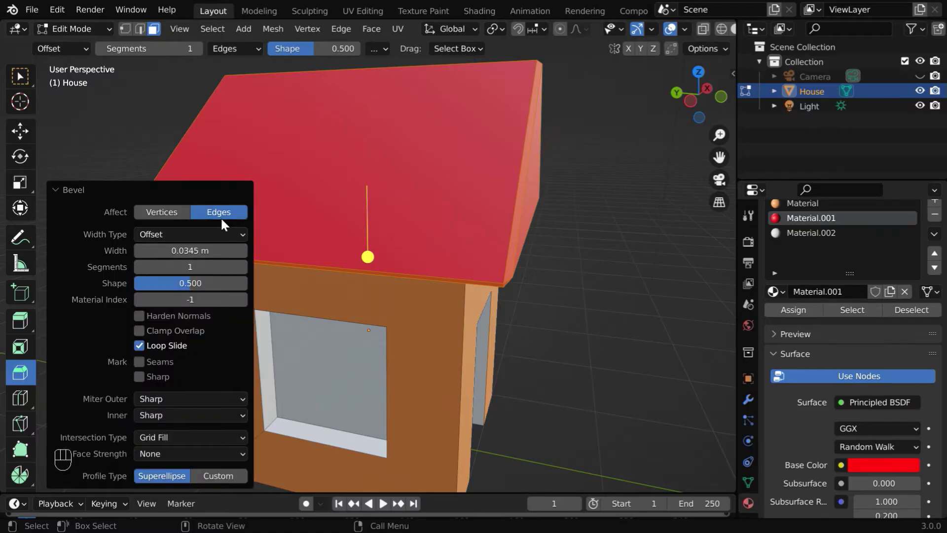
left_click(158, 233)
left_click(159, 269)
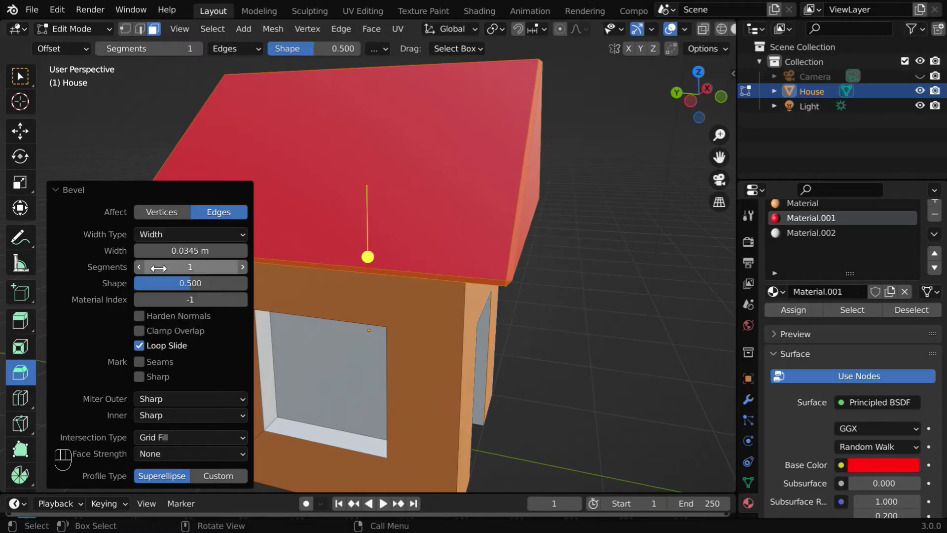
mouse_move(498, 278)
middle_mouse_down()
mouse_move(467, 261)
mouse_move(486, 265)
middle_mouse_up()
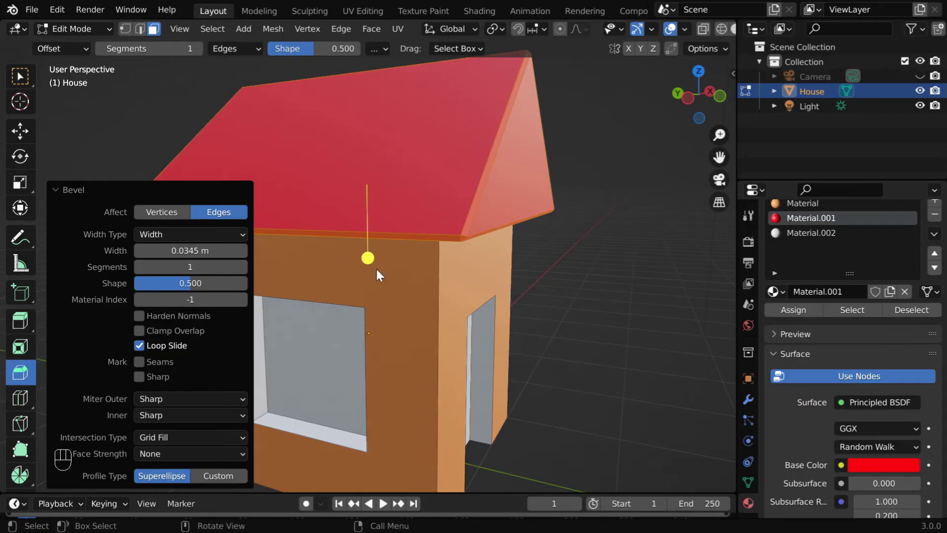
left_click(212, 254)
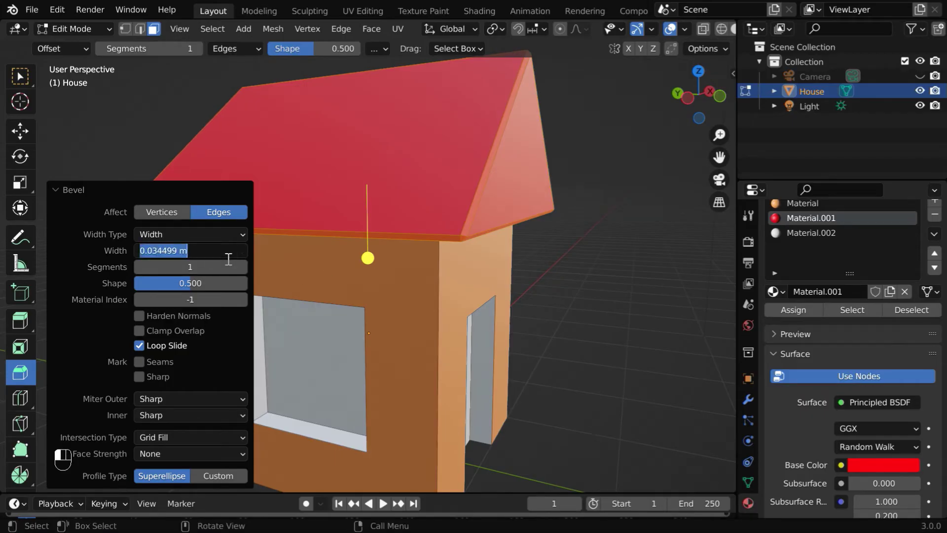
type(".06")
key("Return")
left_click(215, 271)
key("Return")
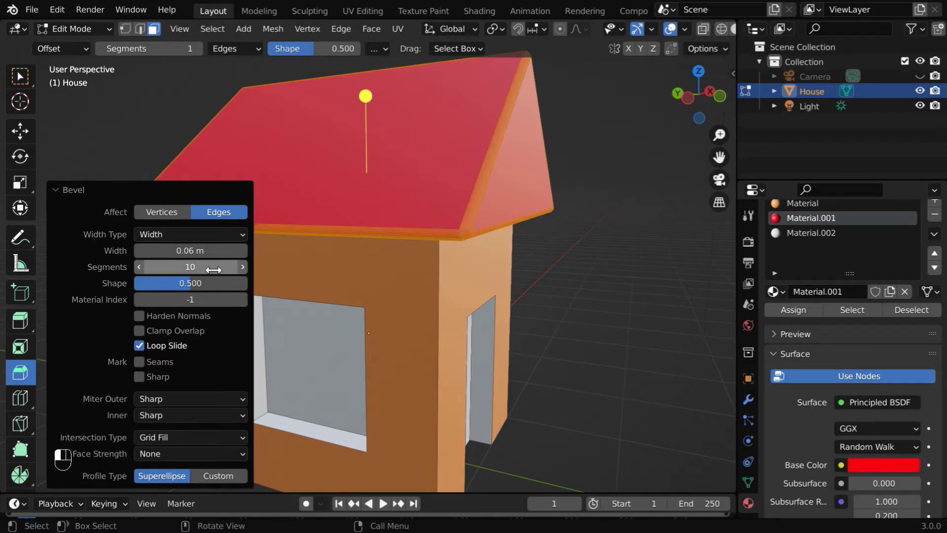
left_click(56, 189)
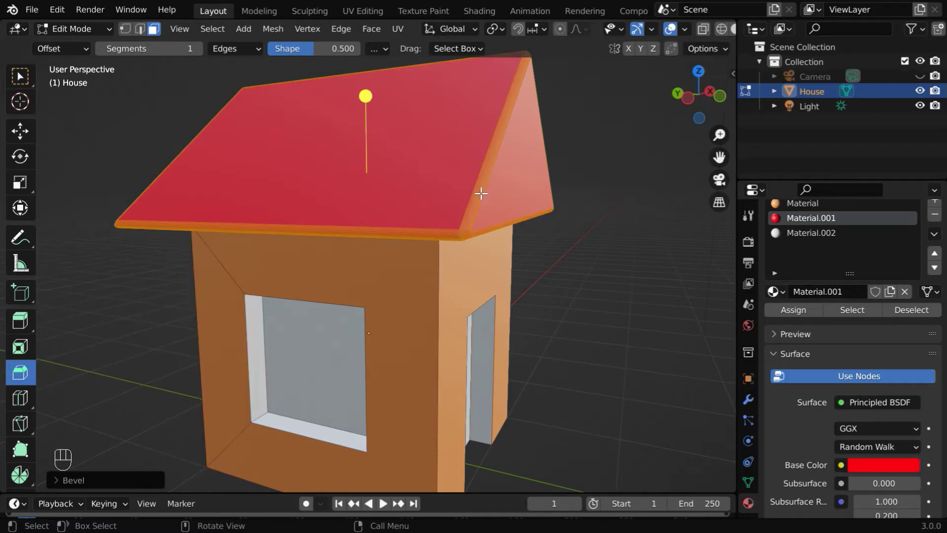
middle_click_drag(467, 224, 469, 250)
mouse_move(508, 279)
middle_mouse_down("alt")
mouse_move(332, 292)
mouse_move(543, 288)
mouse_move(495, 287)
middle_mouse_up("alt")
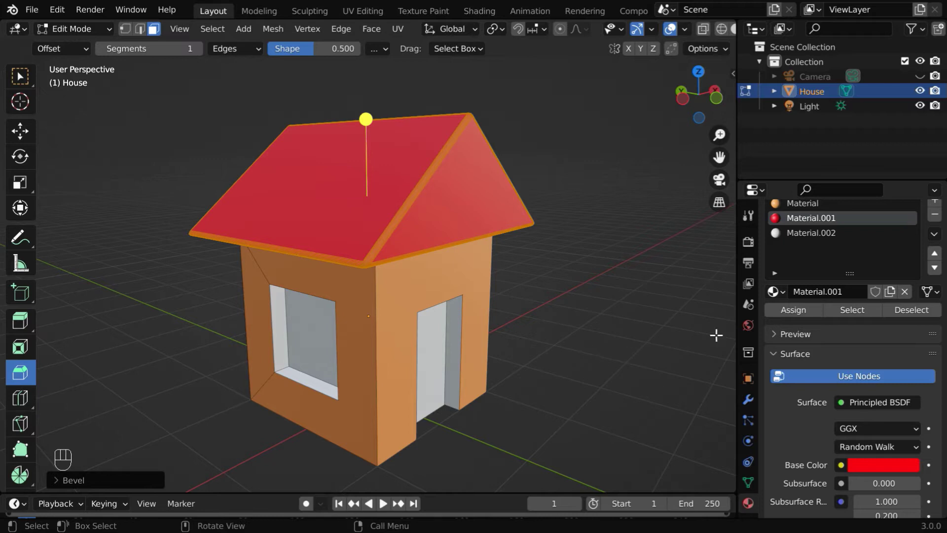
Add Material.003 with a black base colour, assign it to the roof trim, then deselect all.
scroll(913, 254, "up", 2)
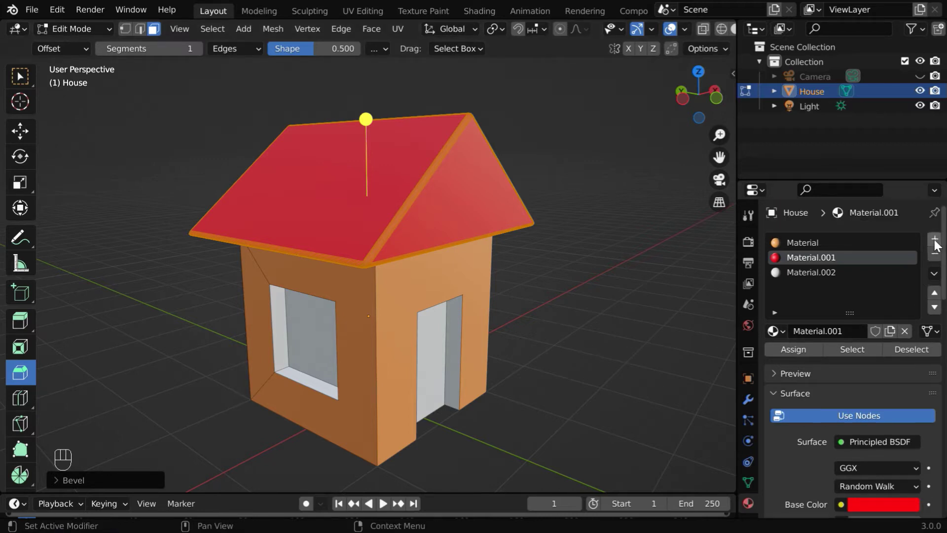
left_click(935, 242)
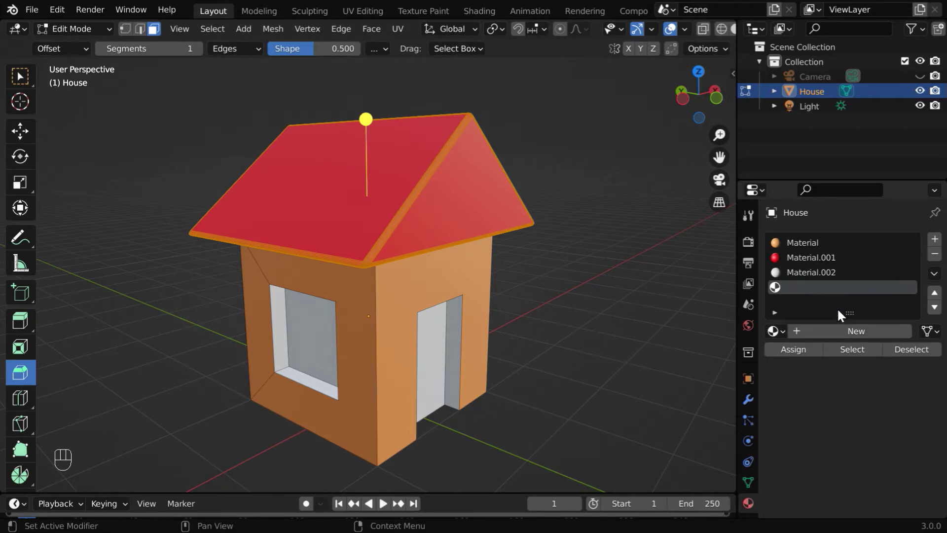
left_click(850, 332)
scroll(849, 333, "down", 5)
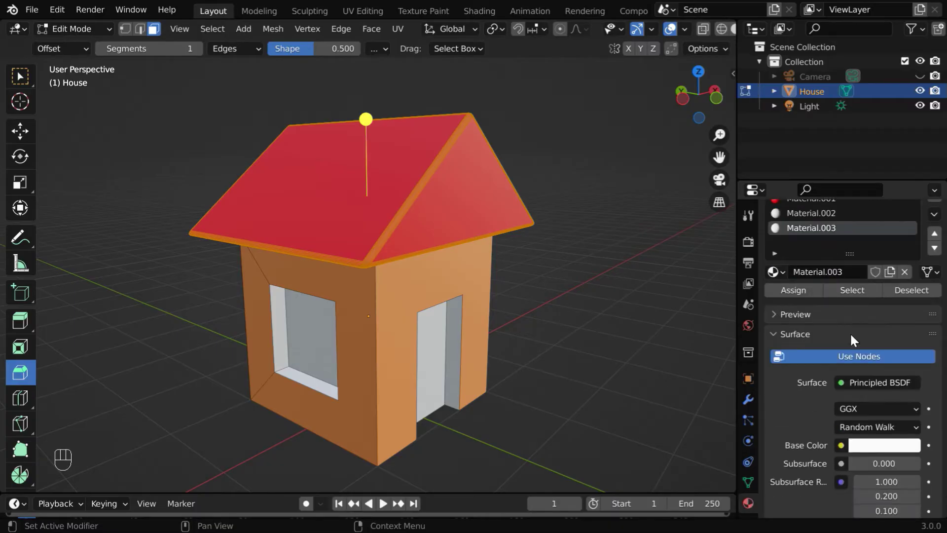
left_click(877, 408)
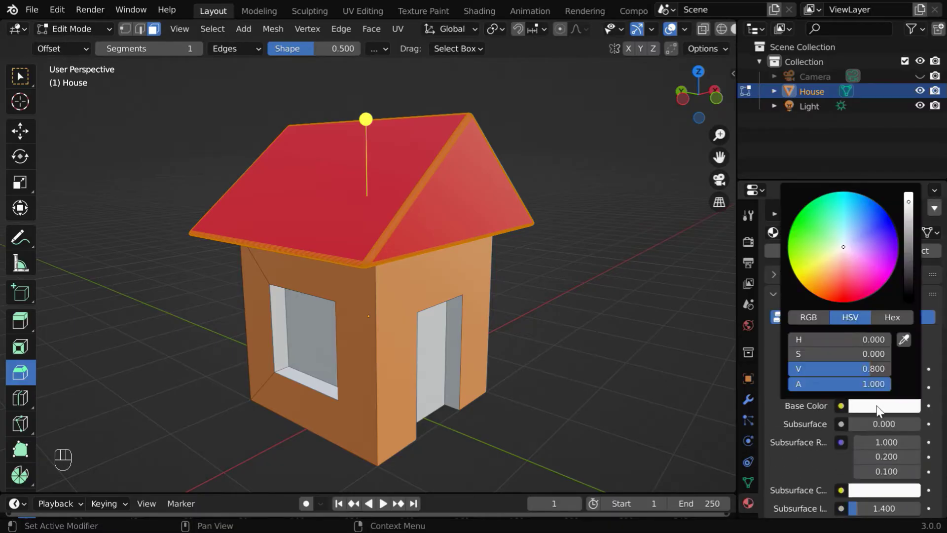
left_click_drag(873, 368, 787, 367)
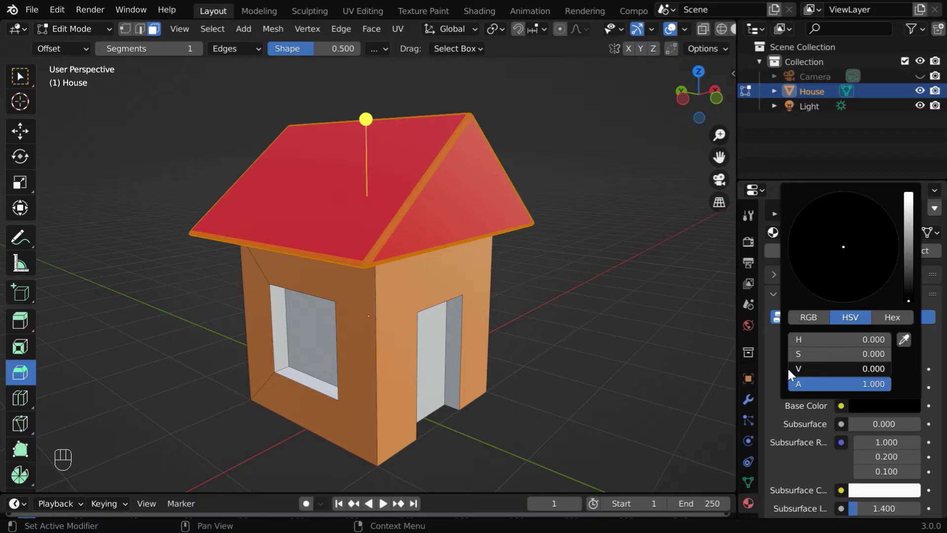
scroll(792, 377, "up", 5)
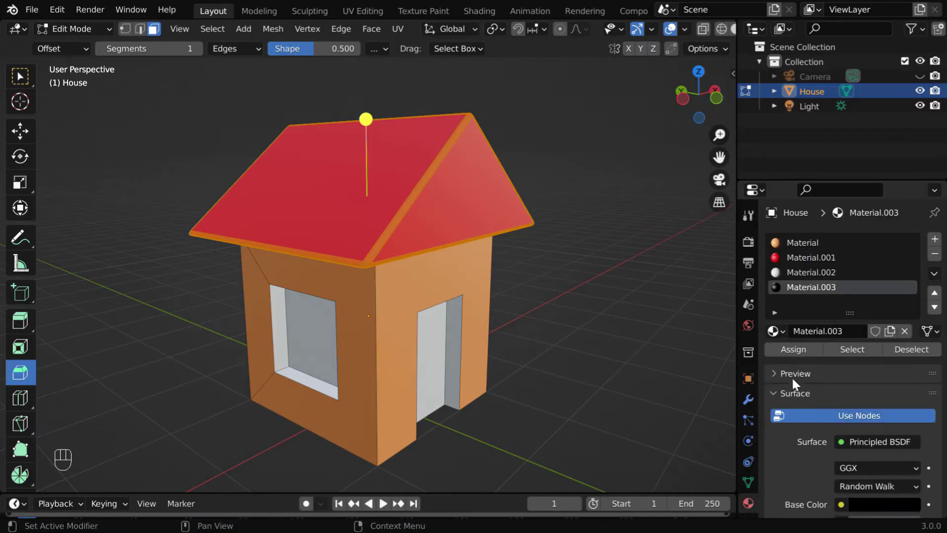
left_click(795, 349)
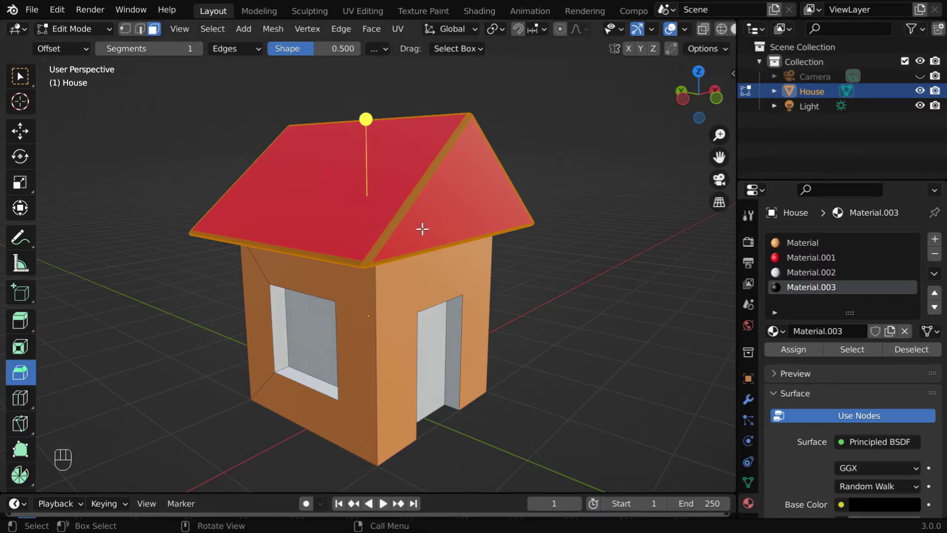
left_click(530, 354)
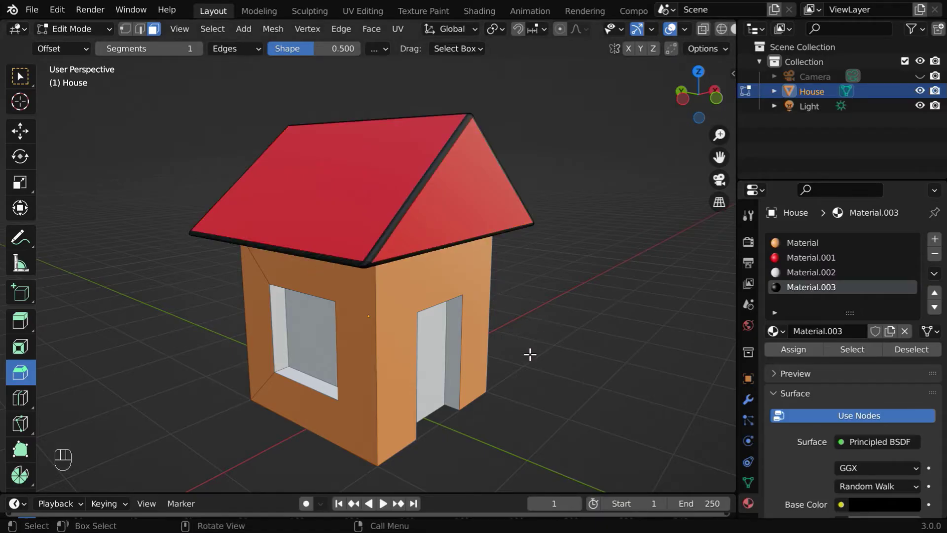
middle_click_drag(401, 334, 412, 319)
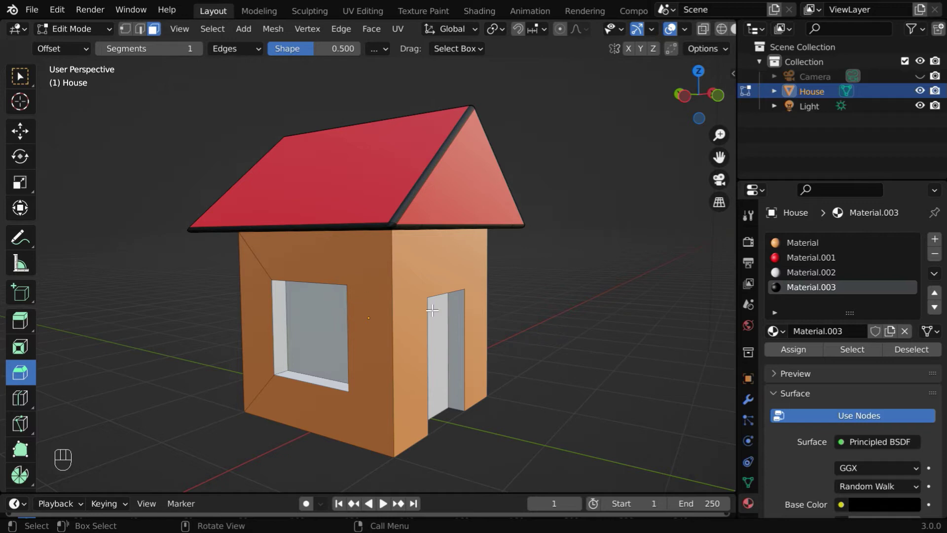
With X-ray on, box-select every wall face of the house.
left_click(707, 30)
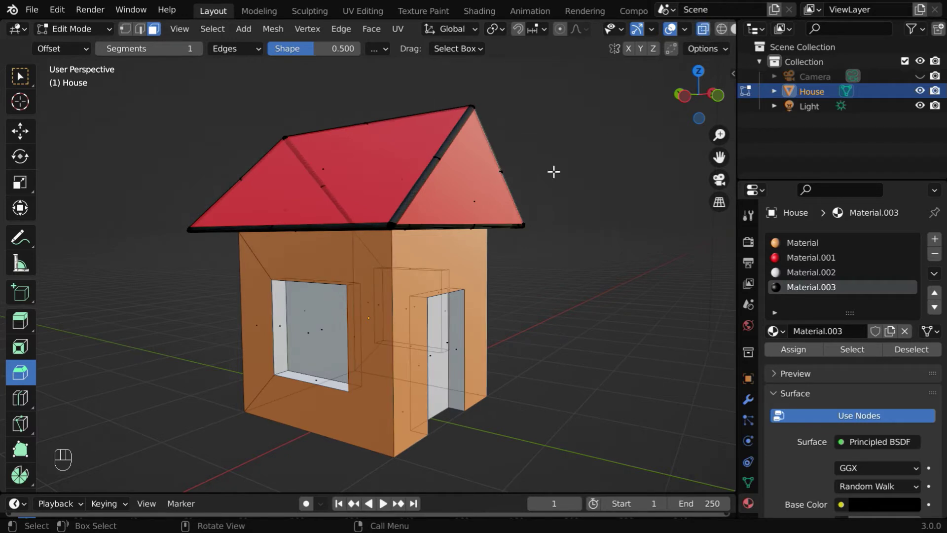
middle_click_drag(380, 321, 449, 320)
middle_click_drag(519, 314, 364, 321)
middle_click_drag(529, 350, 556, 353)
left_click_drag(207, 255, 574, 476)
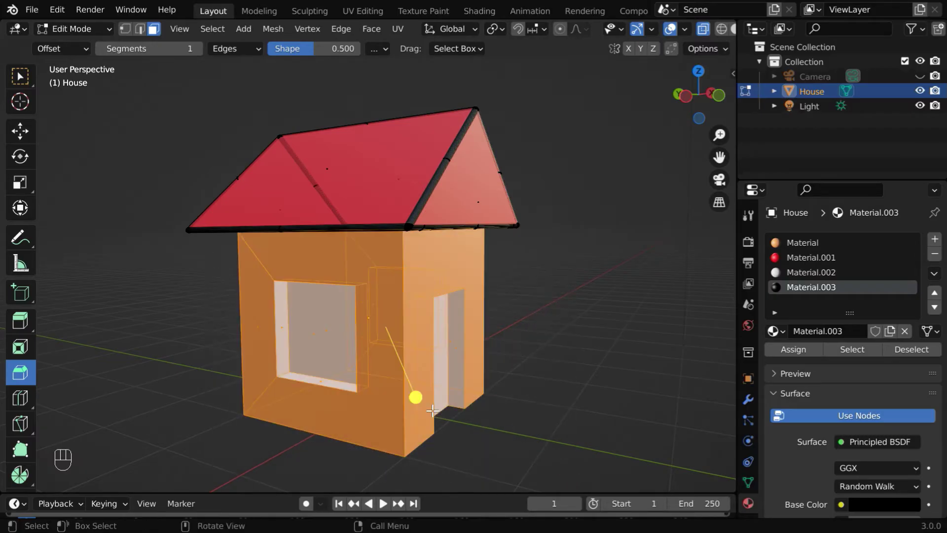
middle_click_drag(450, 314, 482, 342)
Turn off X-ray and apply a single-segment bevel to the selected wall faces.
left_click(703, 29)
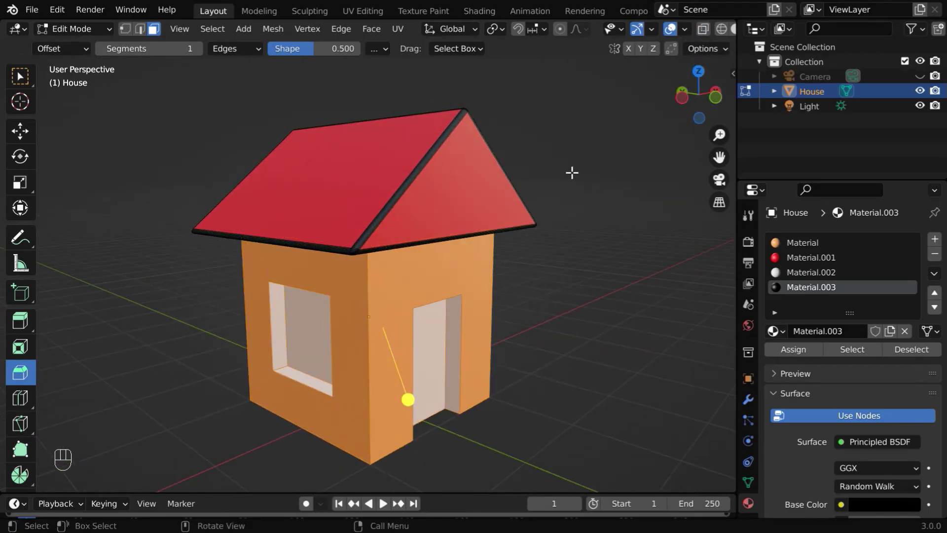
left_click_drag(409, 399, 412, 402)
middle_click_drag(247, 360, 325, 346)
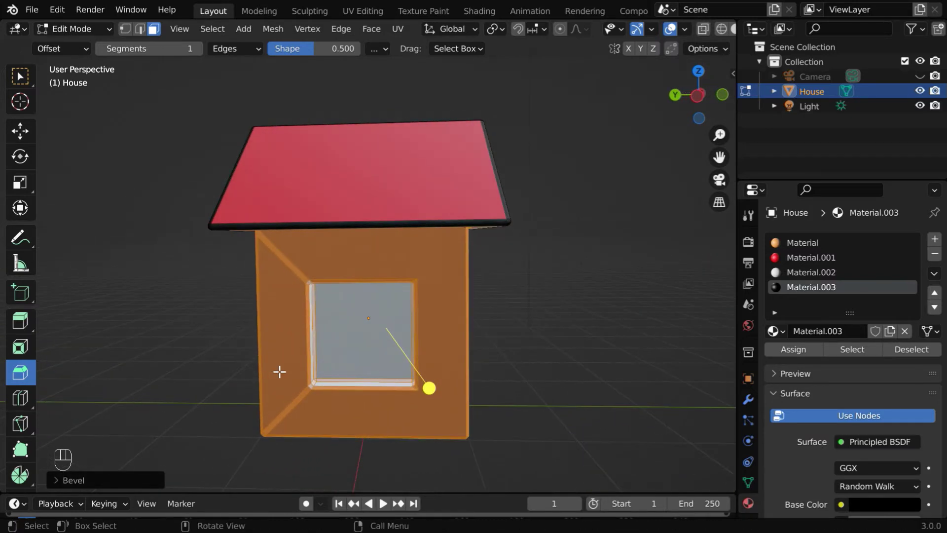
middle_click_drag(289, 375, 261, 294, "ctrl")
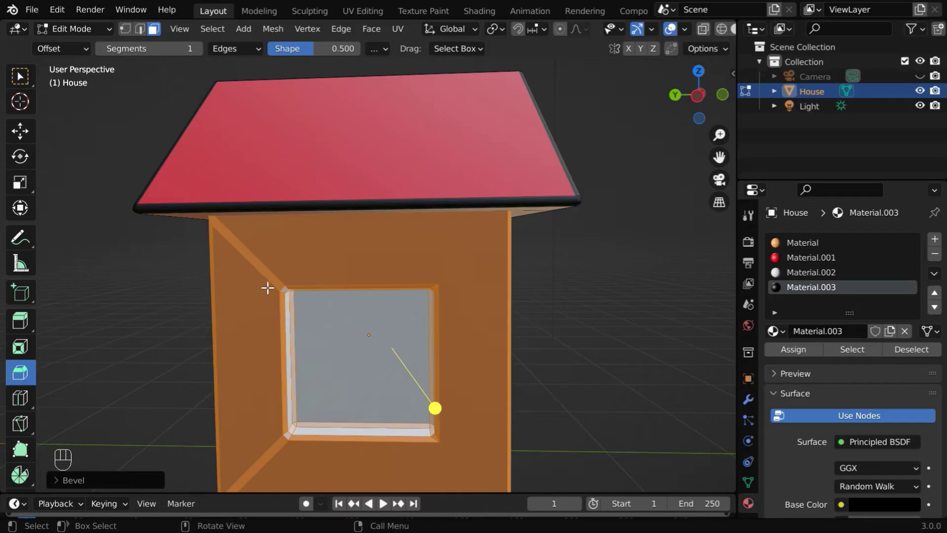
middle_click_drag(256, 275, 275, 300, "ctrl")
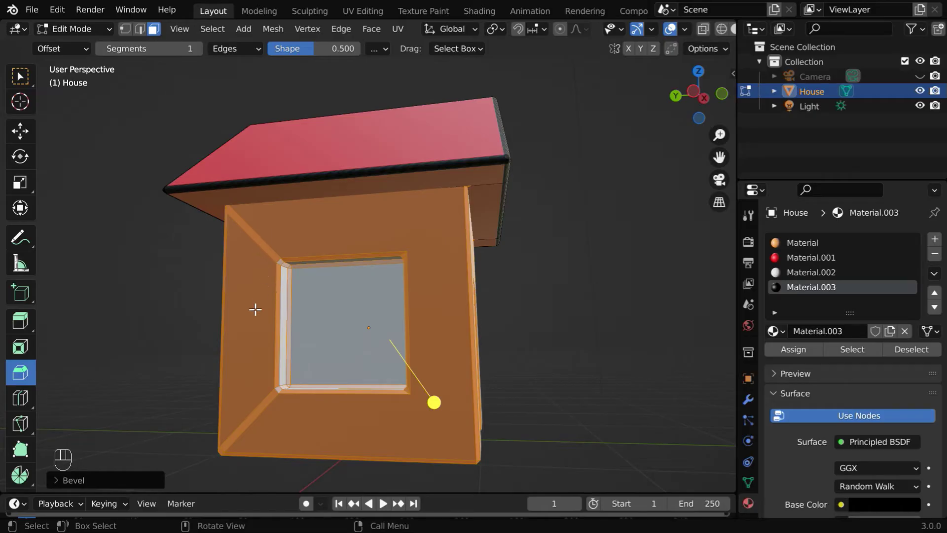
left_click(57, 10)
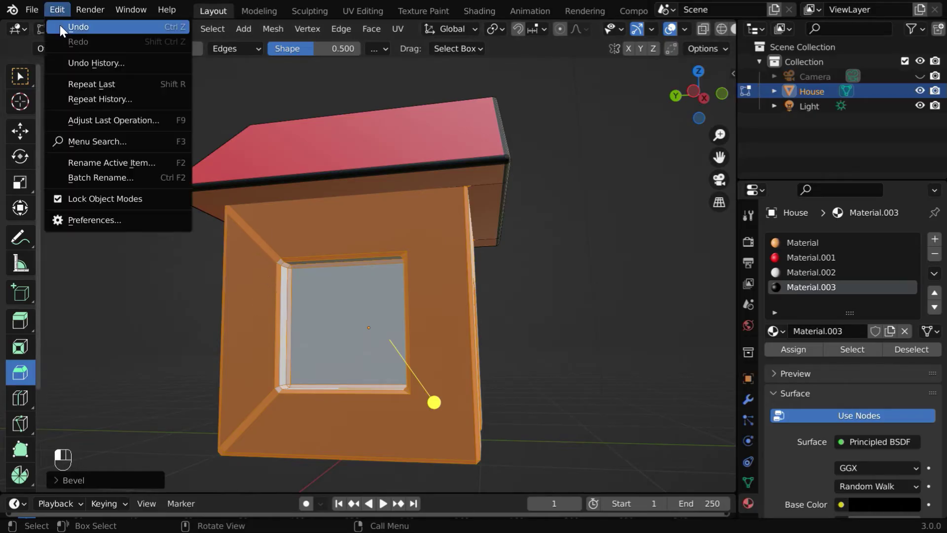
Undo the wall bevel and switch to edge select with the Select Box tool.
left_click(60, 26)
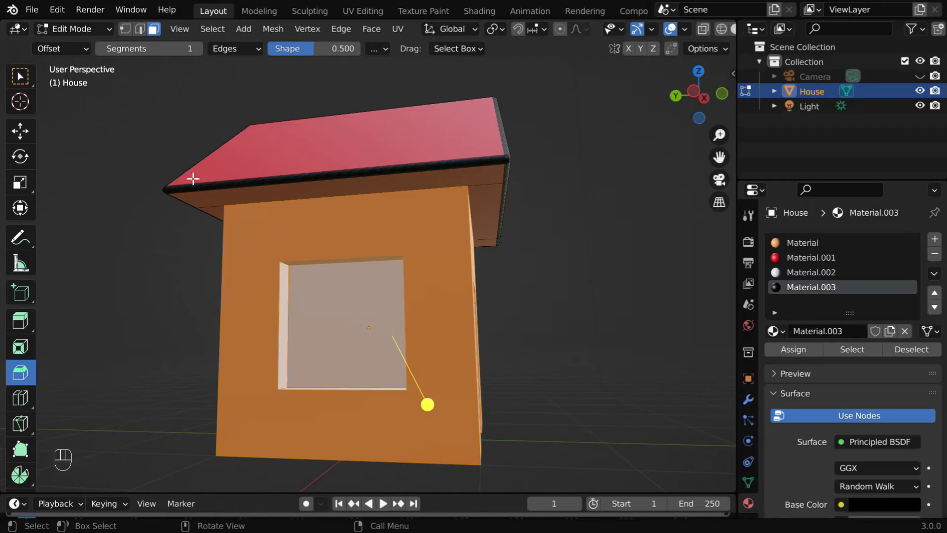
left_click(140, 29)
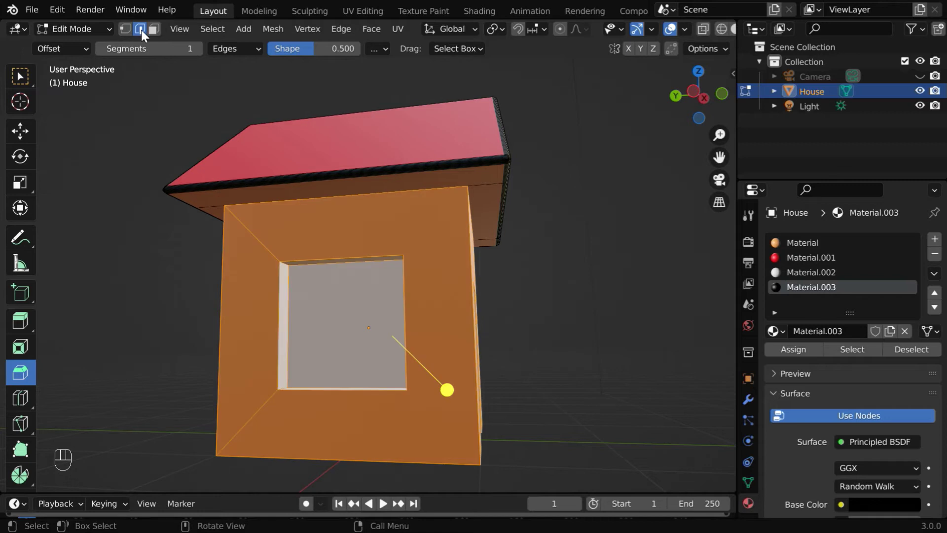
left_click(22, 81)
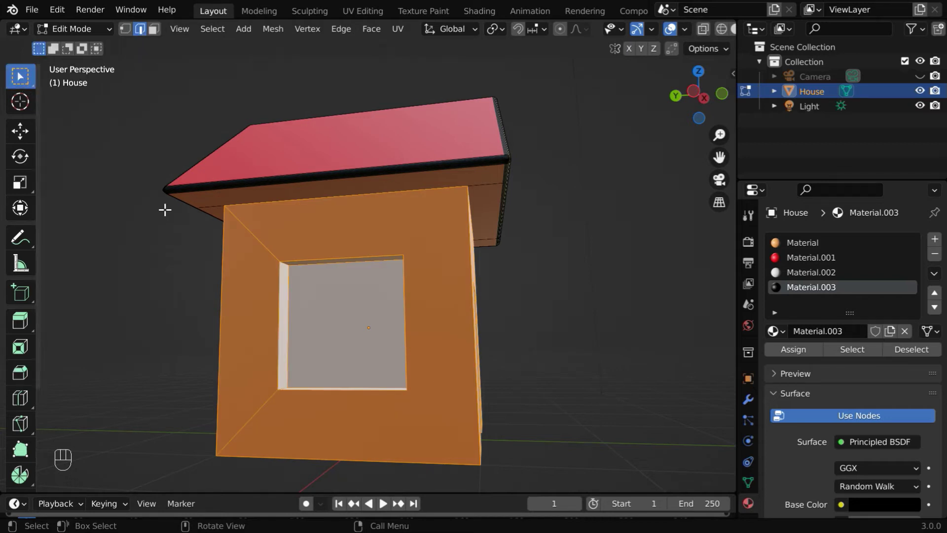
Deselect the diagonal corner edges on the window wall, then return to face select.
left_click(260, 242, "ctrl")
left_click(256, 414, "ctrl")
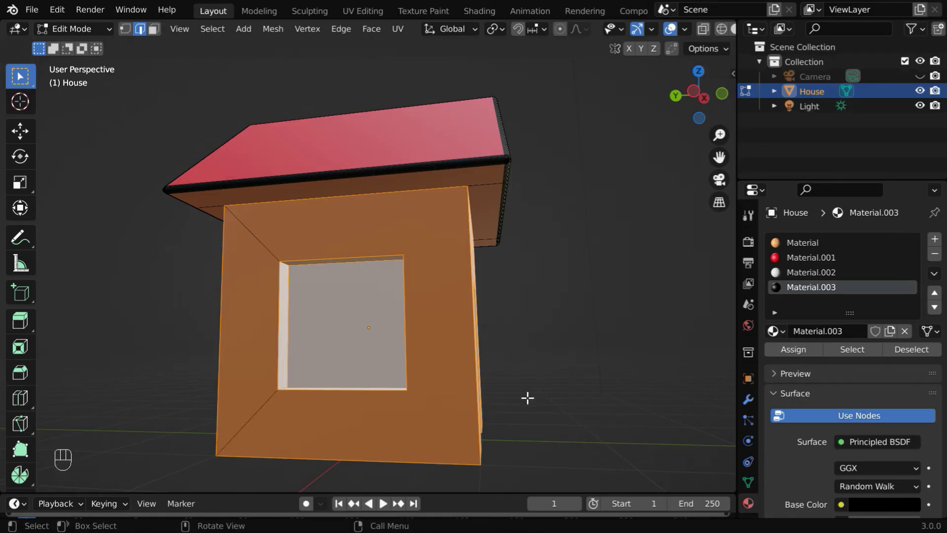
middle_click_drag(518, 398, 267, 394)
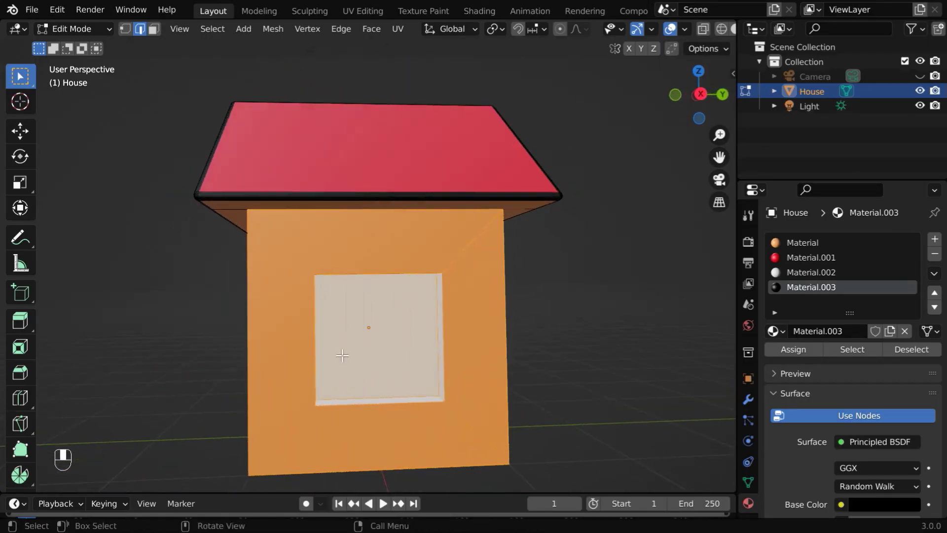
left_click_drag(447, 244, 467, 272, "ctrl")
left_click(466, 424, "ctrl")
middle_click_drag(186, 410, 397, 410)
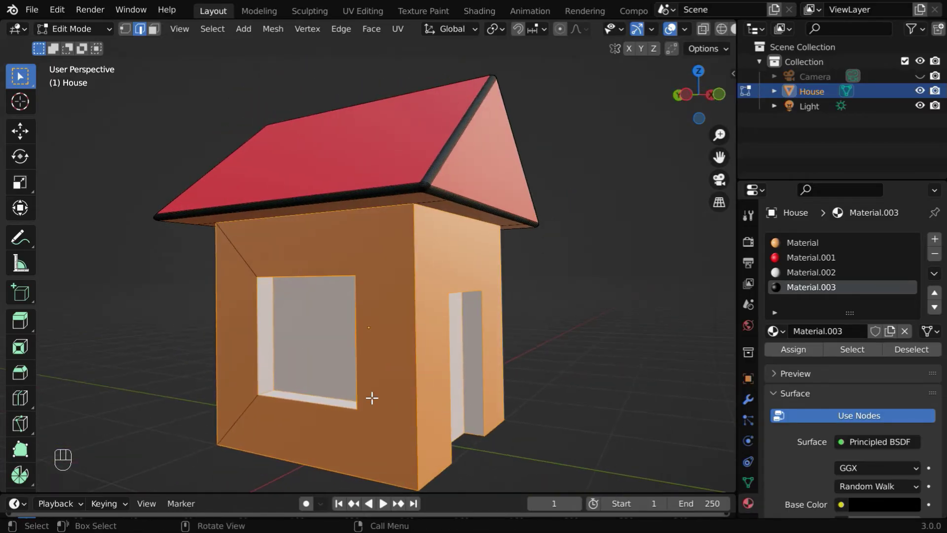
left_click(154, 31)
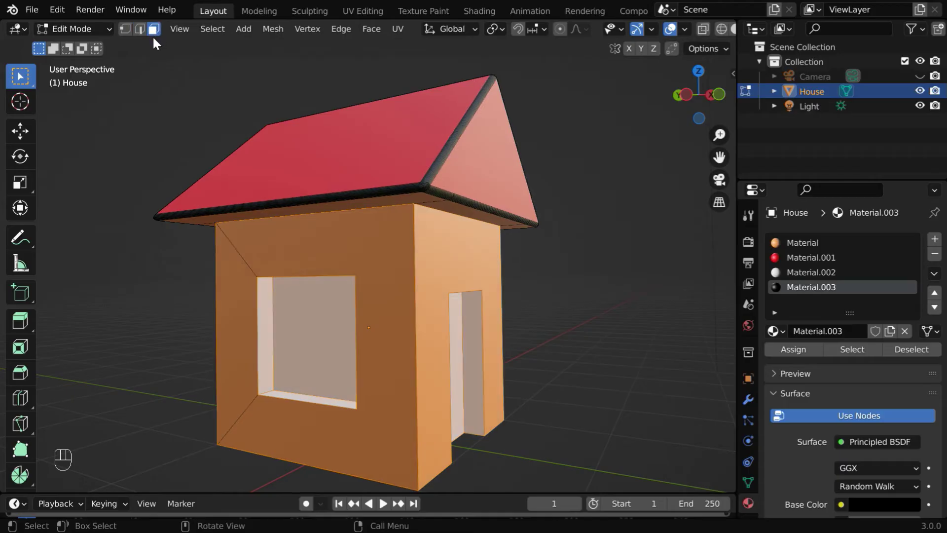
Start a bevel on the selected window and door frame edges.
left_click(20, 373)
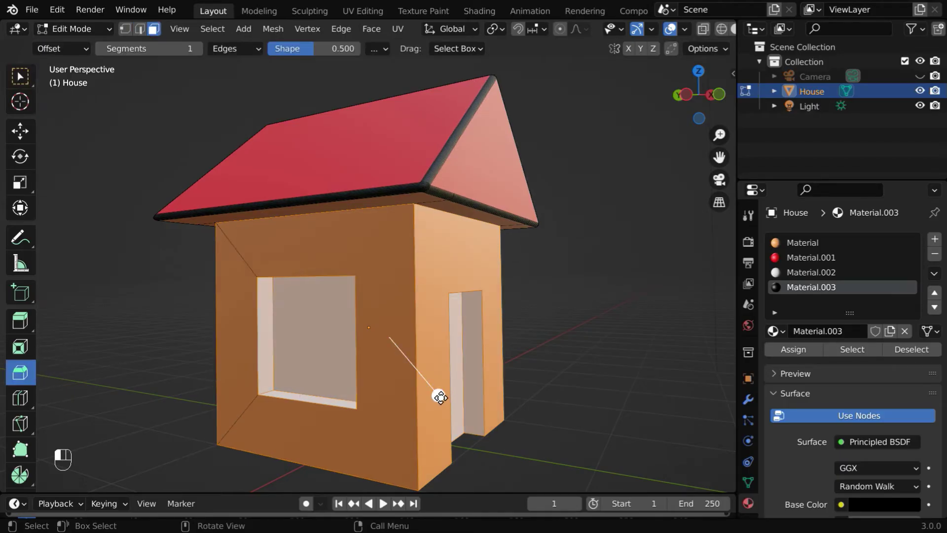
left_click_drag(441, 397, 446, 402)
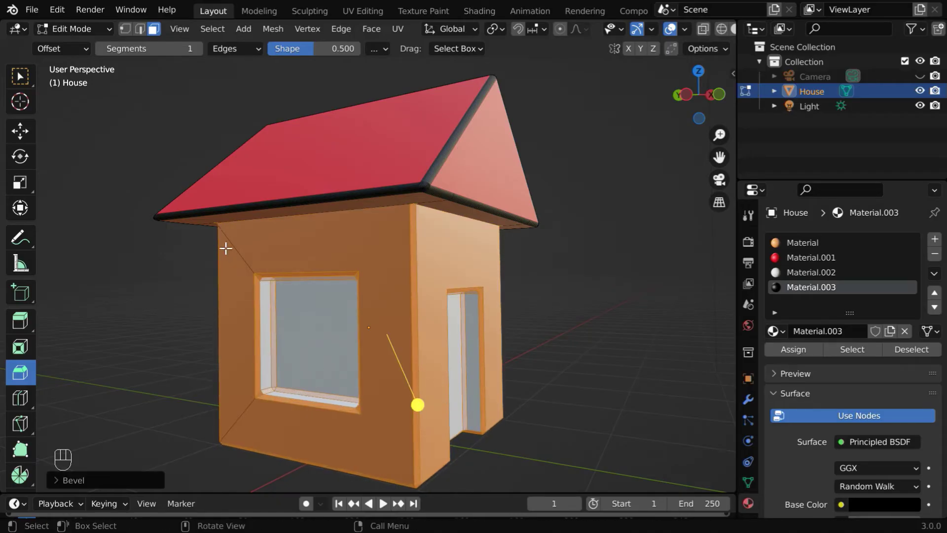
mouse_move(276, 348)
middle_mouse_down()
mouse_move(324, 349)
mouse_move(282, 345)
middle_mouse_up()
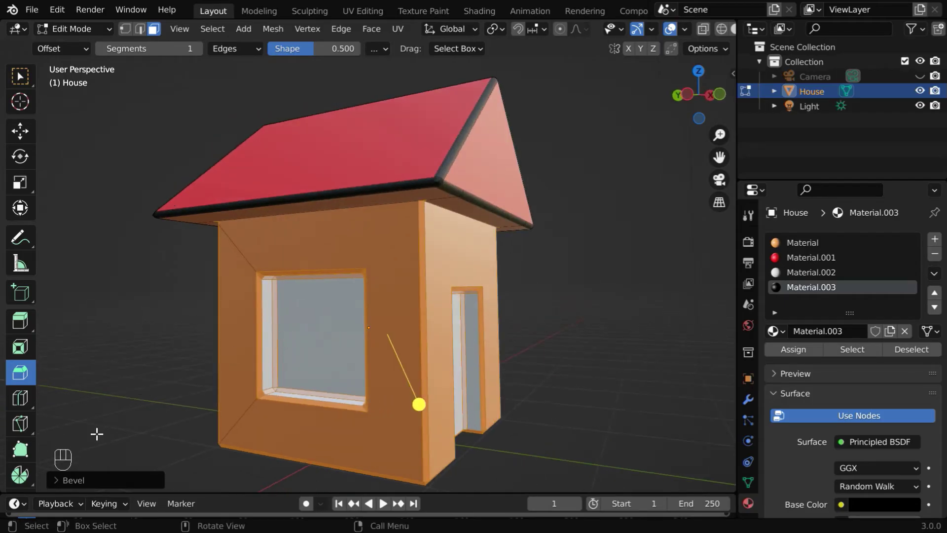
Set the bevel to Width type with a 0.06 m width and 10 segments.
left_click(52, 482)
left_click(191, 235)
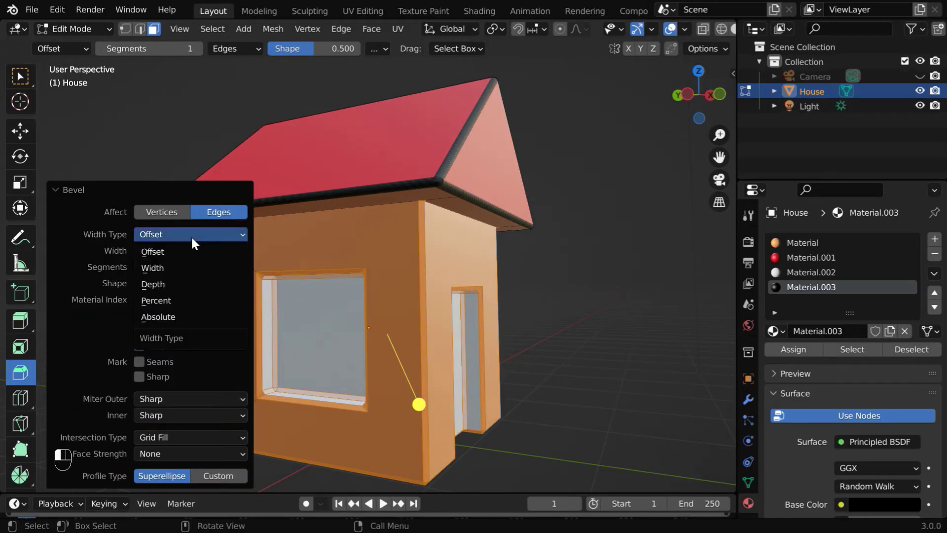
left_click(177, 266)
left_click(199, 255)
type(".")
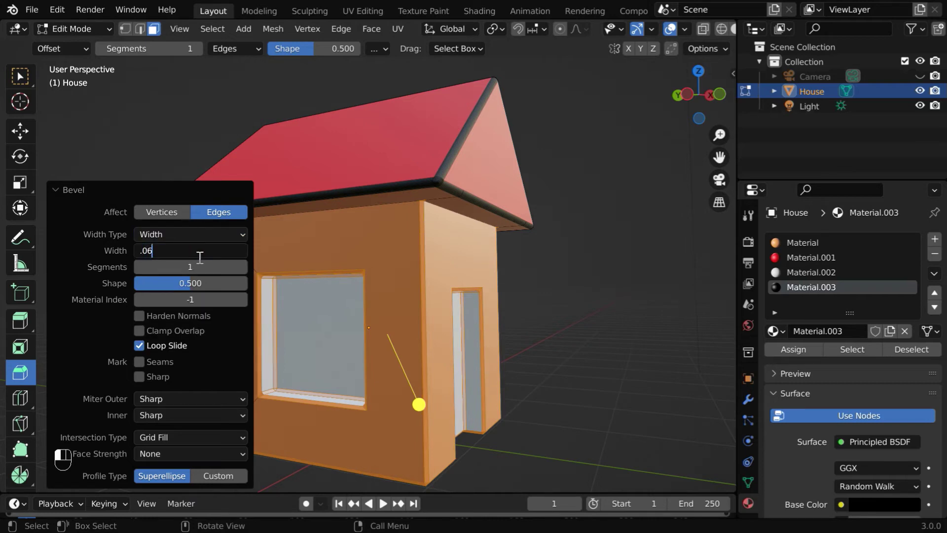
type("06")
key("Return")
left_click(203, 268)
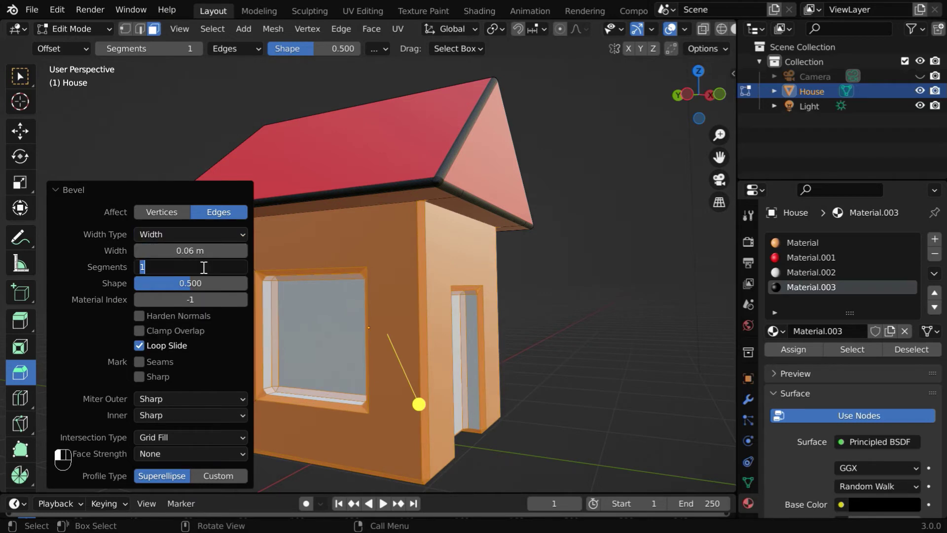
type("10")
key("Return")
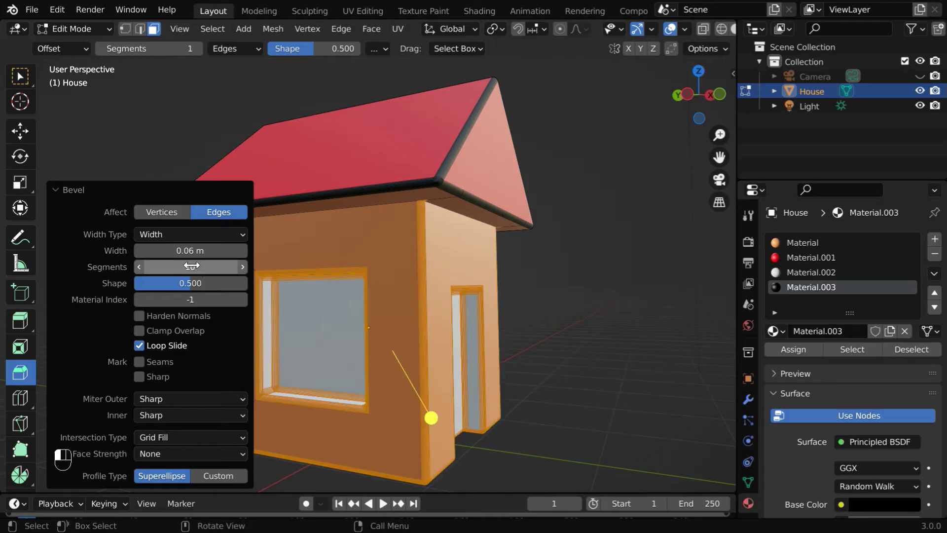
left_click(54, 187)
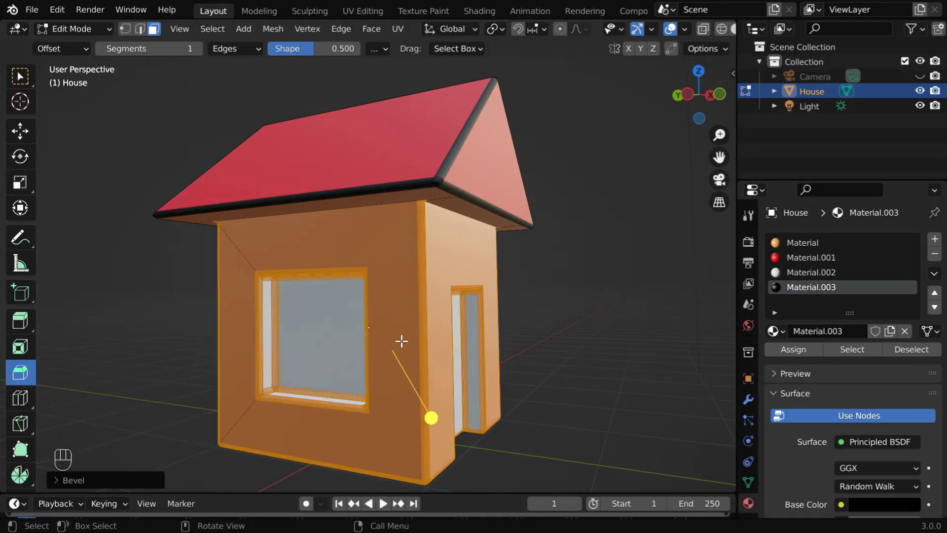
mouse_move(418, 323)
middle_mouse_down("ctrl")
mouse_move(420, 336)
mouse_move(413, 311)
mouse_move(412, 370)
mouse_move(405, 322)
middle_mouse_up("ctrl")
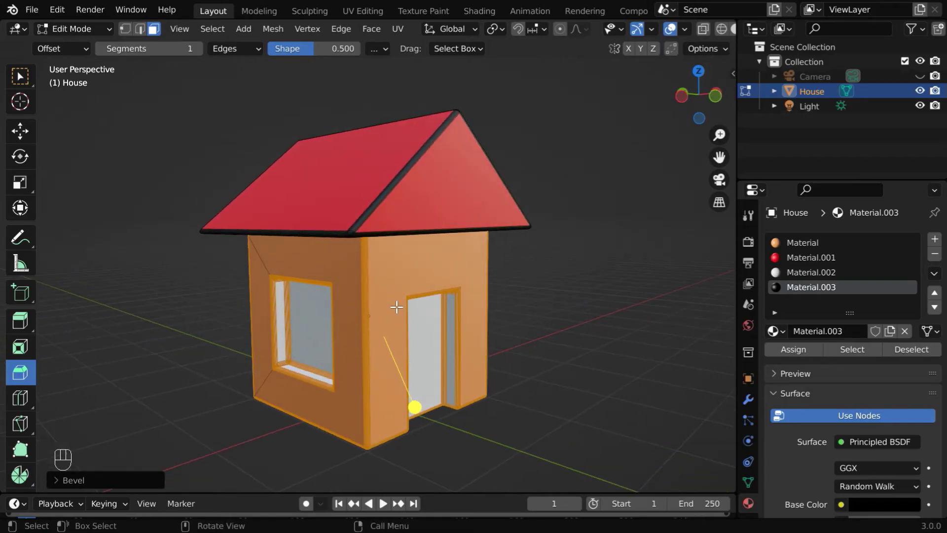
Add a material slot holding the orange Material and duplicate it as Material.004.
left_click(935, 240)
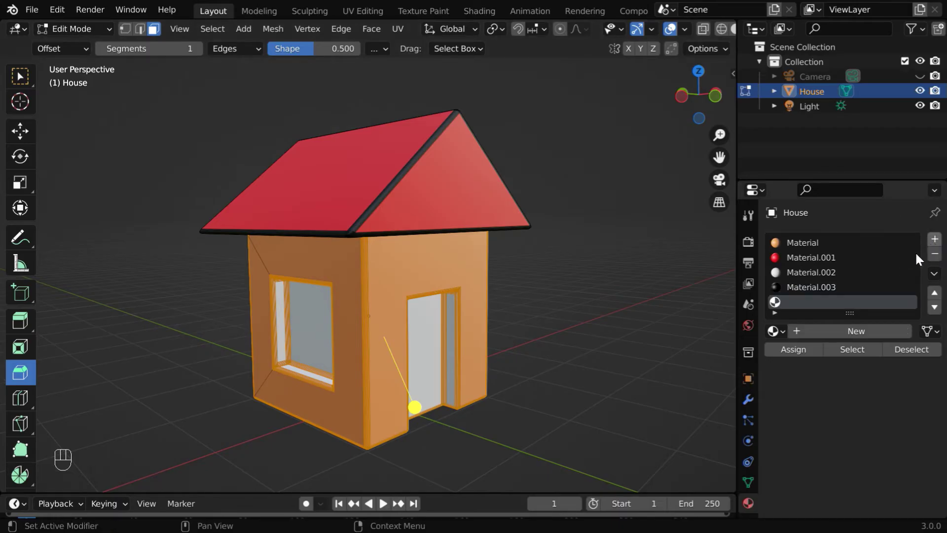
left_click(776, 331)
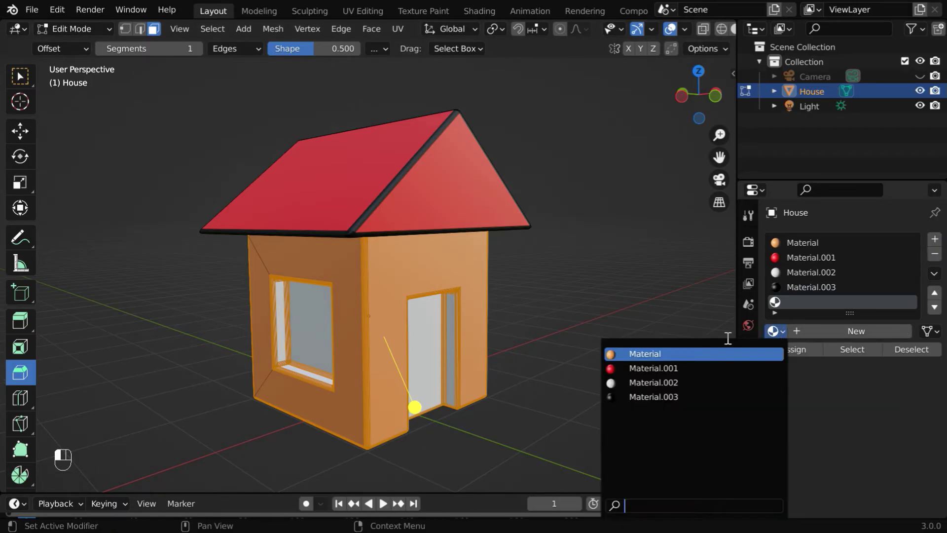
left_click(652, 354)
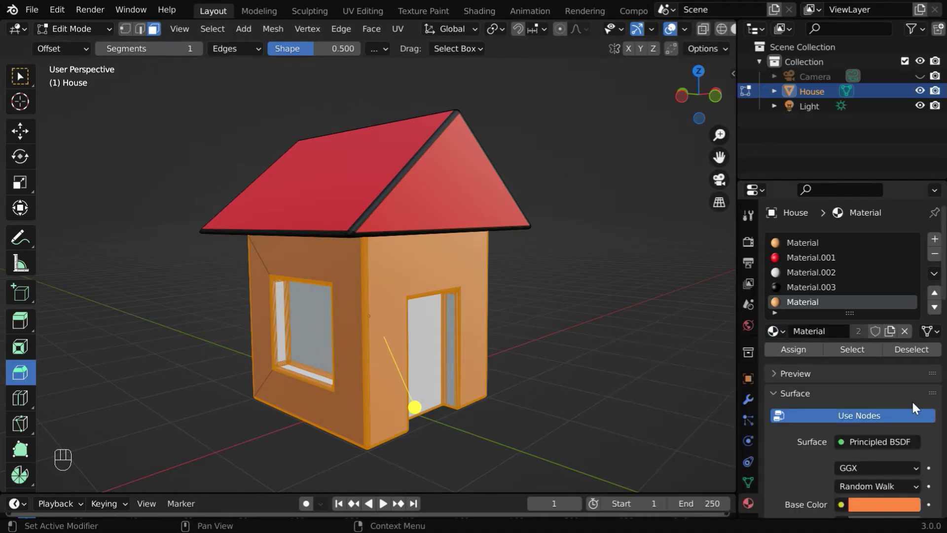
scroll(912, 400, "down", 3)
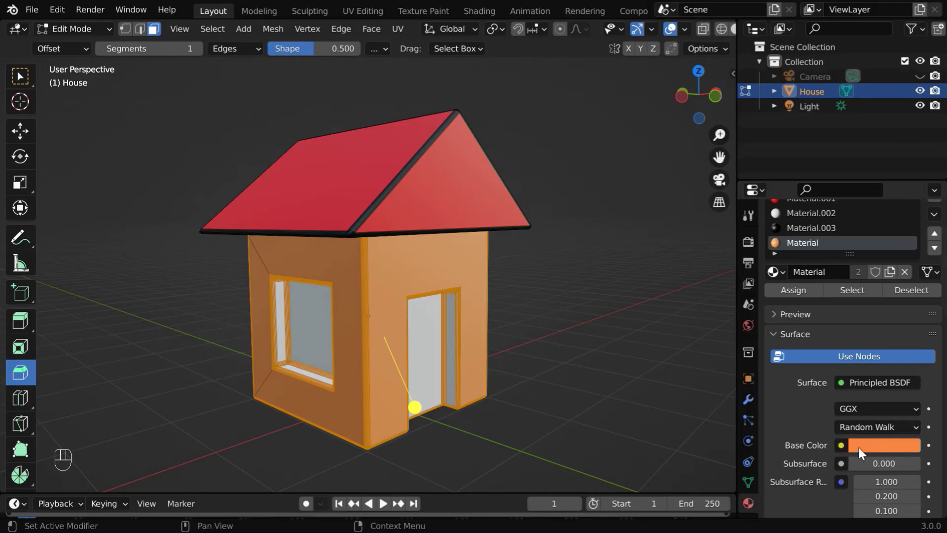
left_click(890, 271)
Darken Material.004's base colour slightly, assign it to the frame faces, then deselect.
scroll(902, 338, "up", 1)
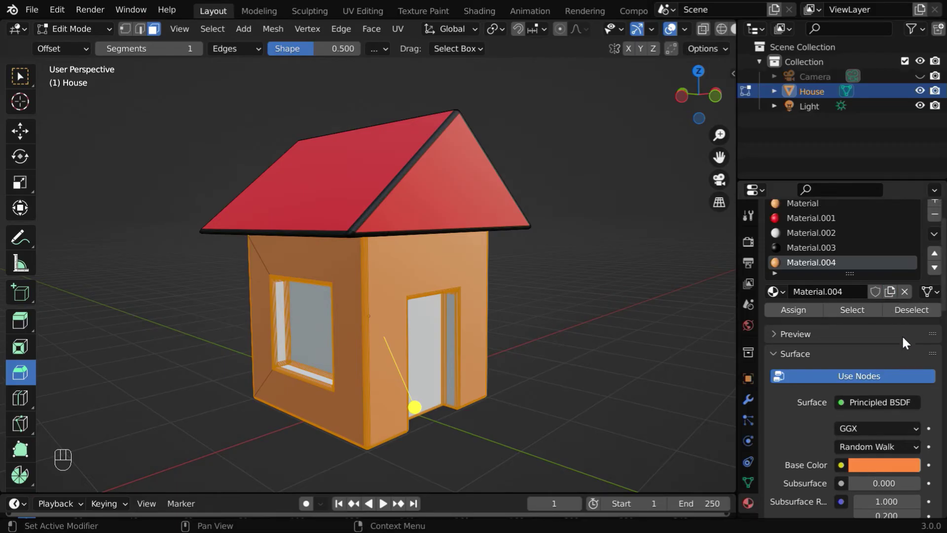
scroll(862, 253, "up", 2)
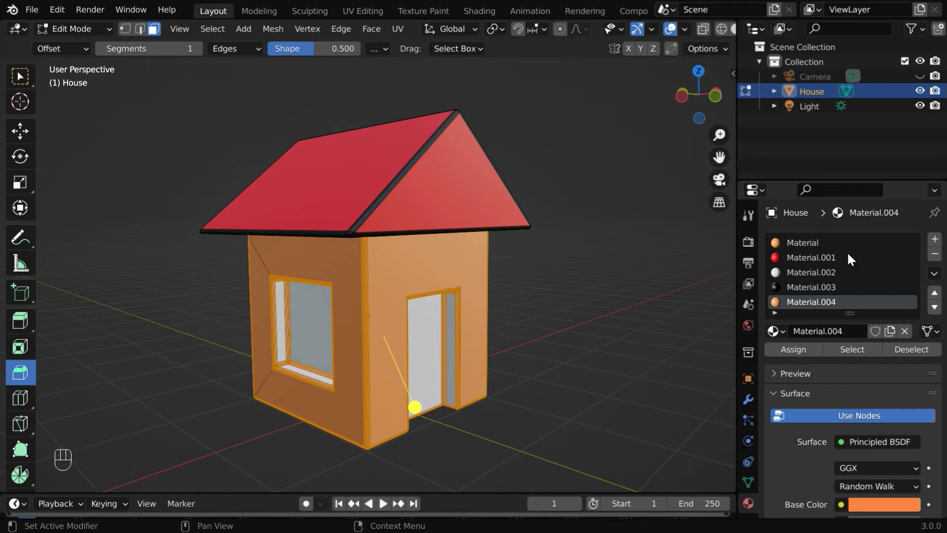
scroll(878, 378, "down", 4)
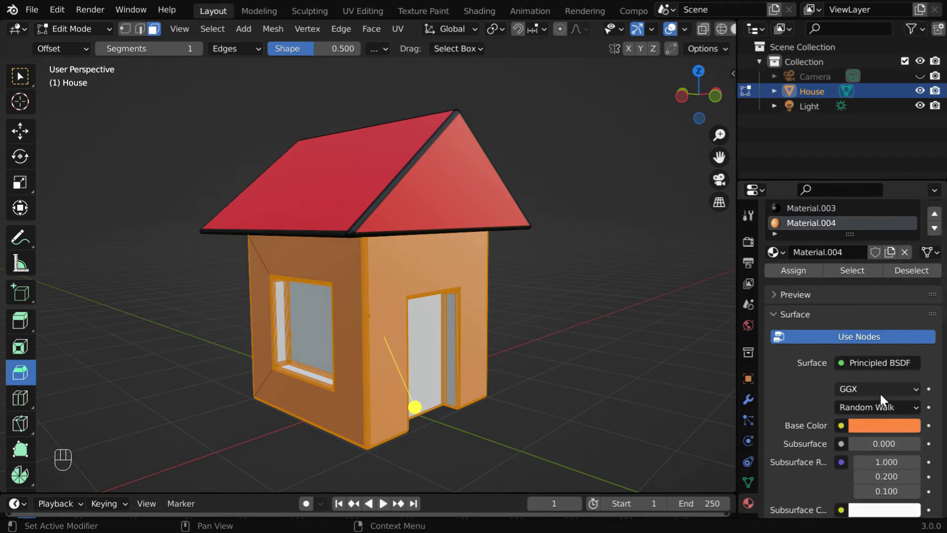
left_click(891, 427)
left_click_drag(867, 388, 864, 388)
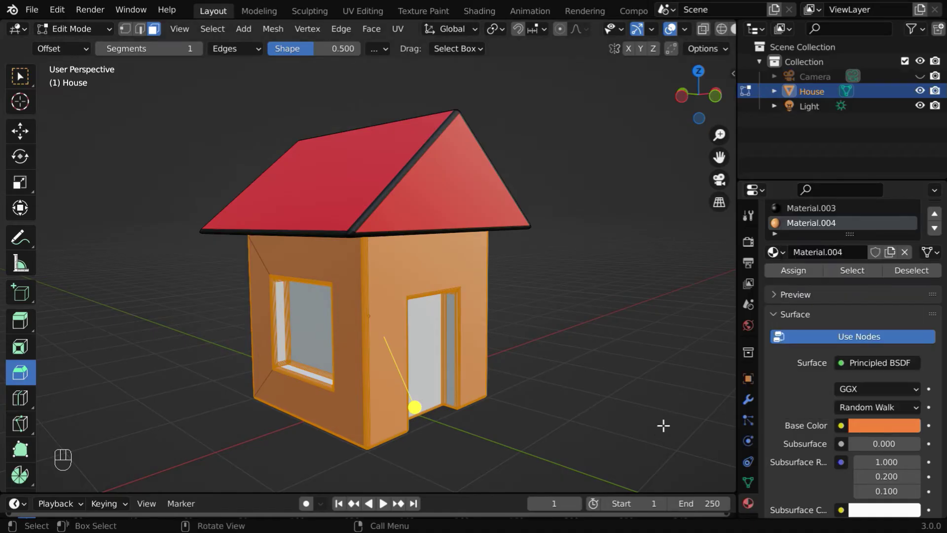
left_click(796, 274)
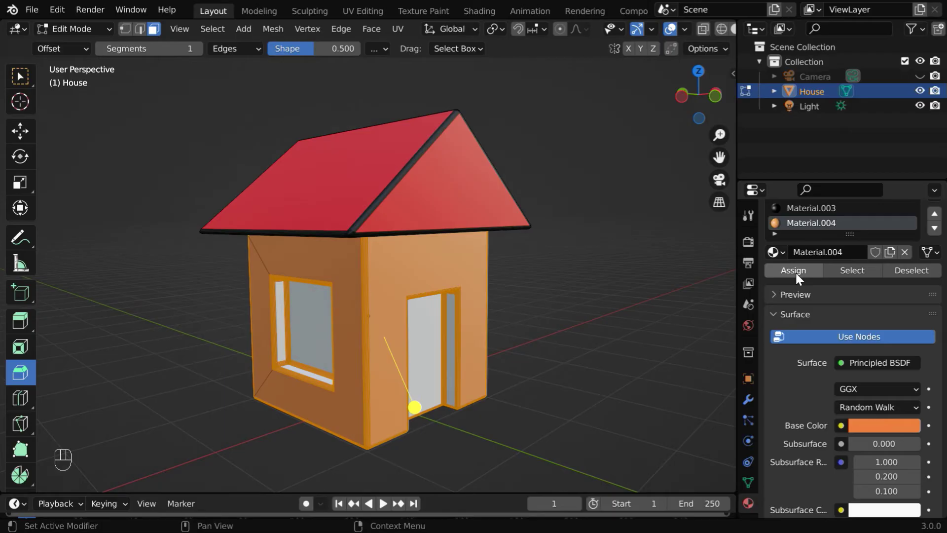
left_click(545, 422)
mouse_move(431, 449)
middle_mouse_down()
mouse_move(495, 439)
mouse_move(448, 435)
mouse_move(439, 444)
middle_mouse_up()
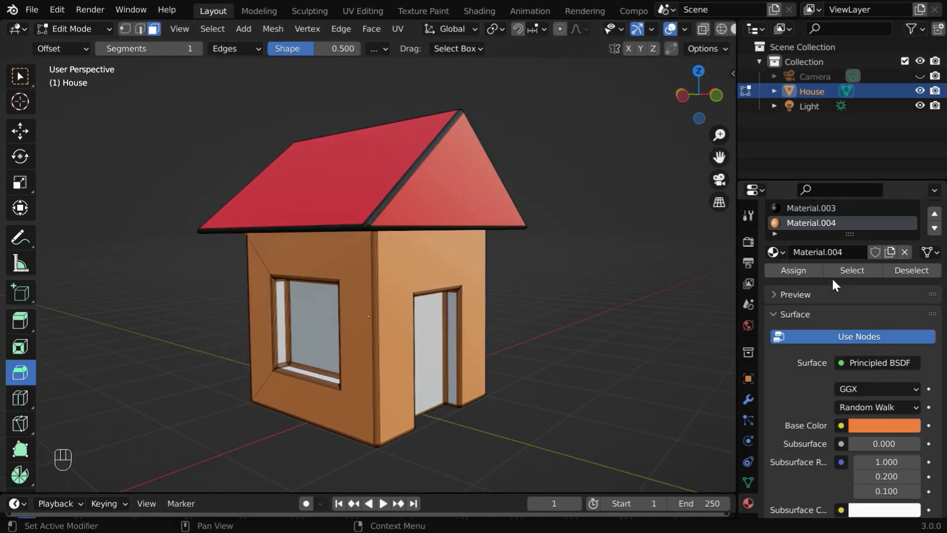
Lower the wall Material's base colour saturation to about 0.79, then switch to Object Mode.
scroll(831, 271, "up", 4)
left_click(812, 238)
scroll(874, 445, "down", 1)
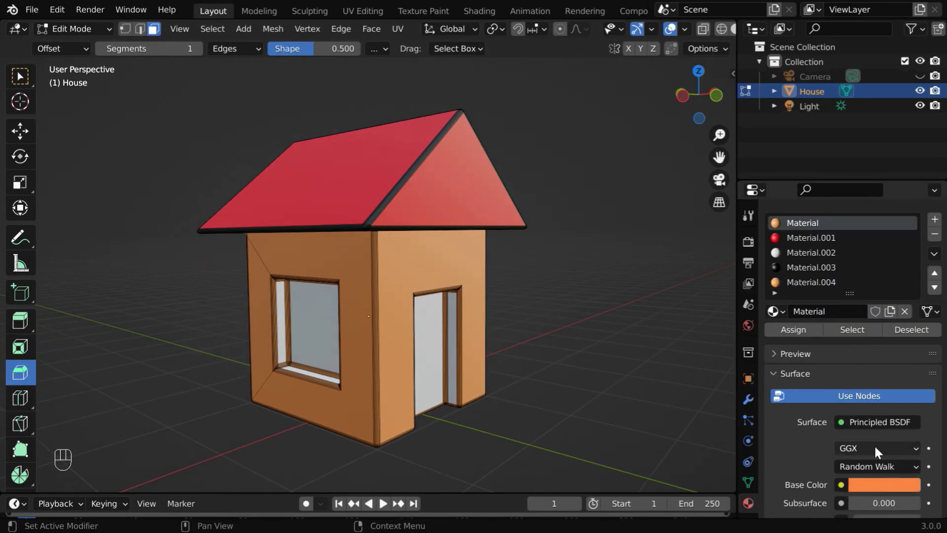
scroll(878, 452, "down", 1)
left_click(886, 469)
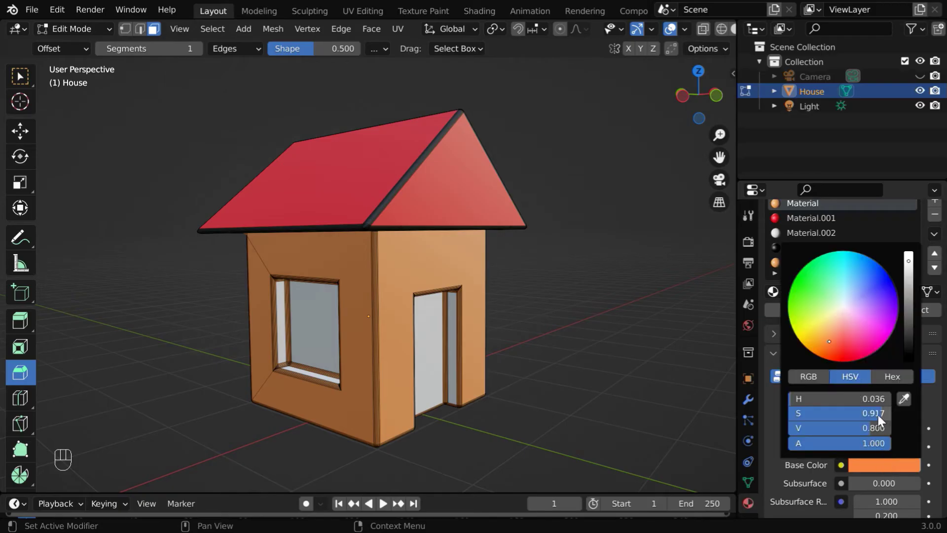
left_click_drag(877, 415, 863, 416)
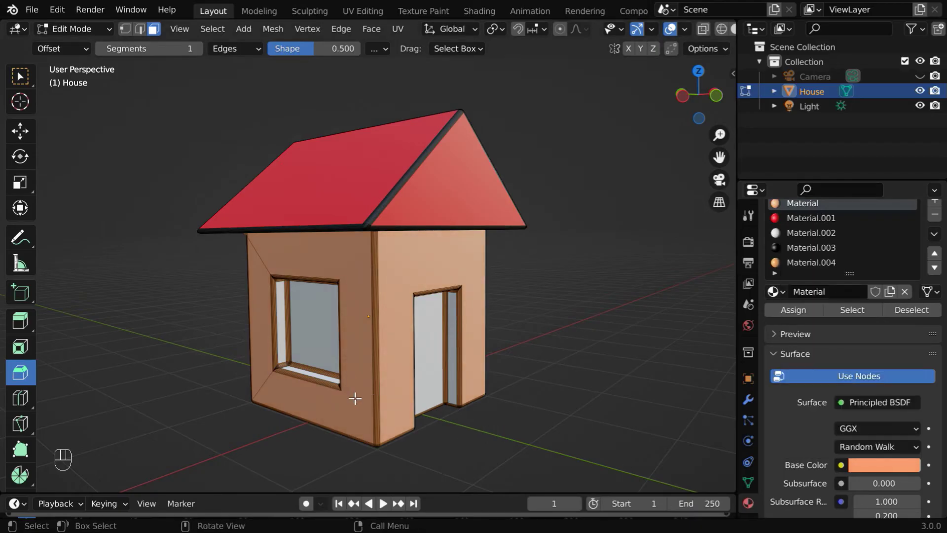
left_click(93, 28)
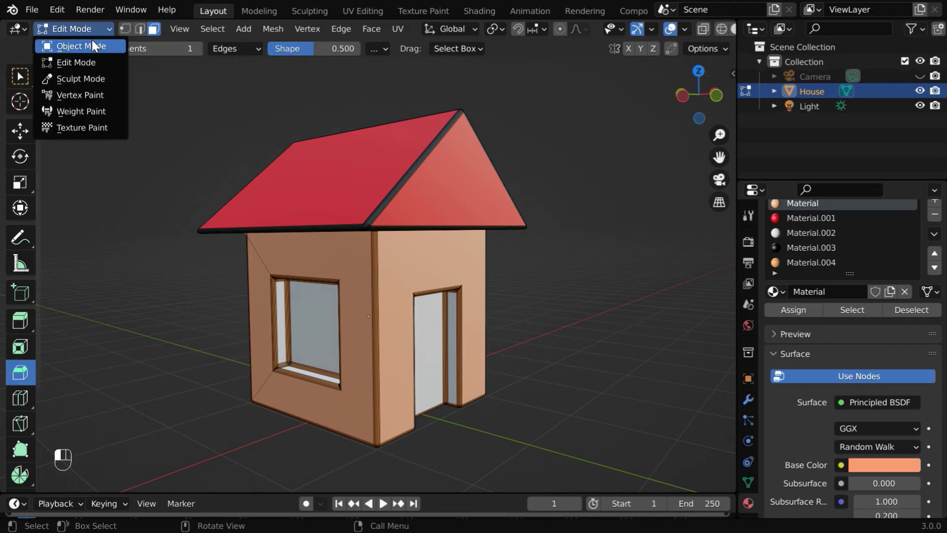
left_click(92, 40)
Set the wall Material's base colour to hue 0.05 and saturation 1.
left_click(589, 337)
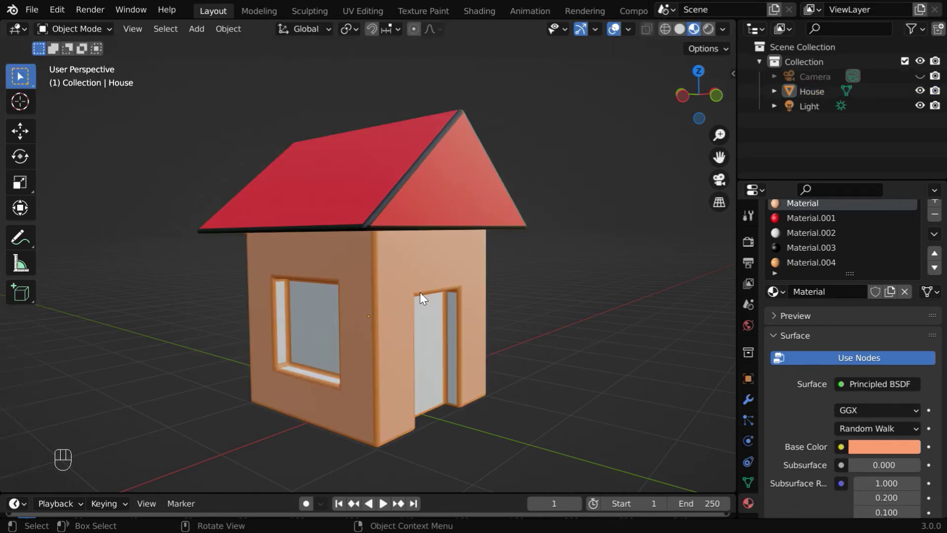
middle_click_drag(412, 292, 419, 344, "ctrl")
mouse_move(417, 310)
middle_mouse_down()
mouse_move(366, 330)
mouse_move(578, 316)
mouse_move(402, 303)
mouse_move(429, 309)
middle_mouse_up()
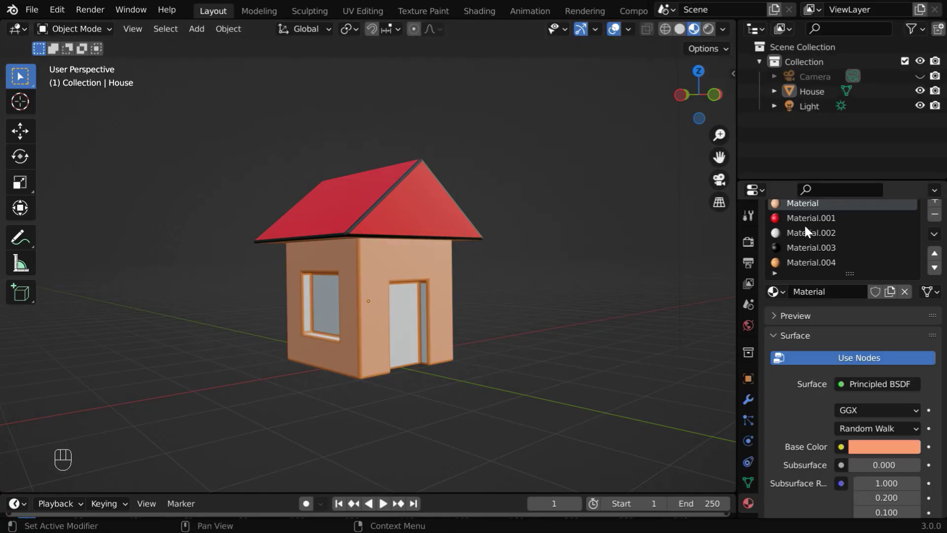
scroll(803, 227, "up", 1)
left_click(893, 467)
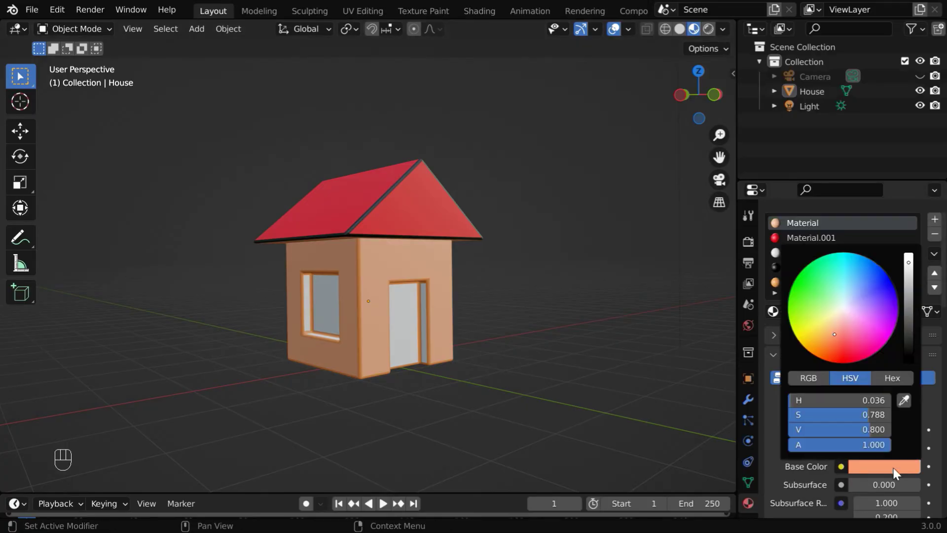
left_click(870, 400)
type("0.05")
key("Tab")
type("1")
key("Return")
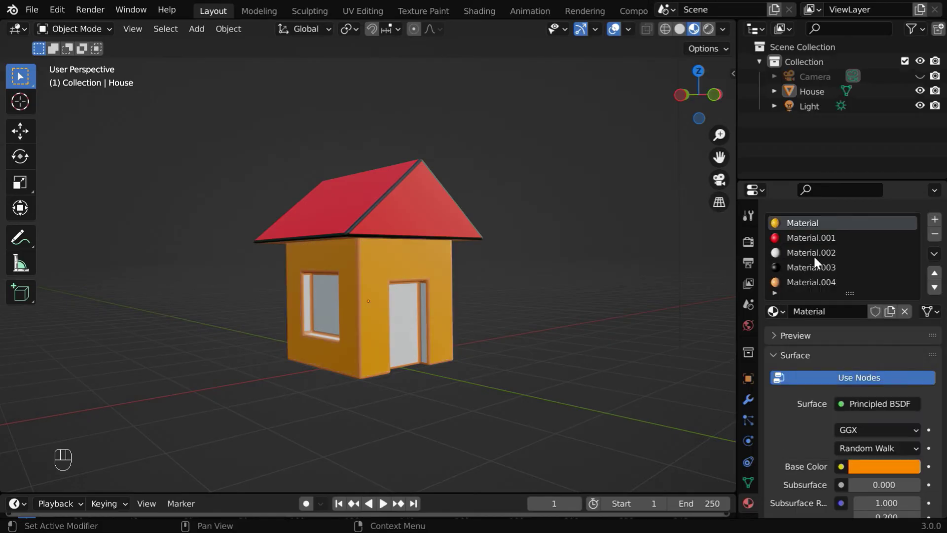
left_click(812, 252)
Give the glass Material.002 hue 0.1, saturation 0.5 and value 1.
left_click(883, 466)
left_click(867, 399)
type("0.1")
key("Return")
left_click(866, 413)
type("0.5")
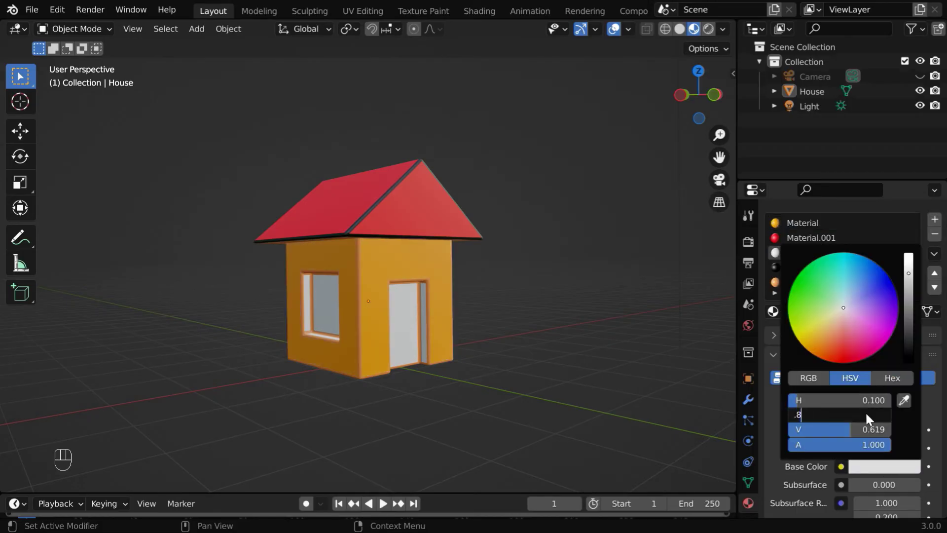
key("Tab")
type("1")
key("Return")
Raise the frame Material.004's base colour value to 1.
left_click(809, 282)
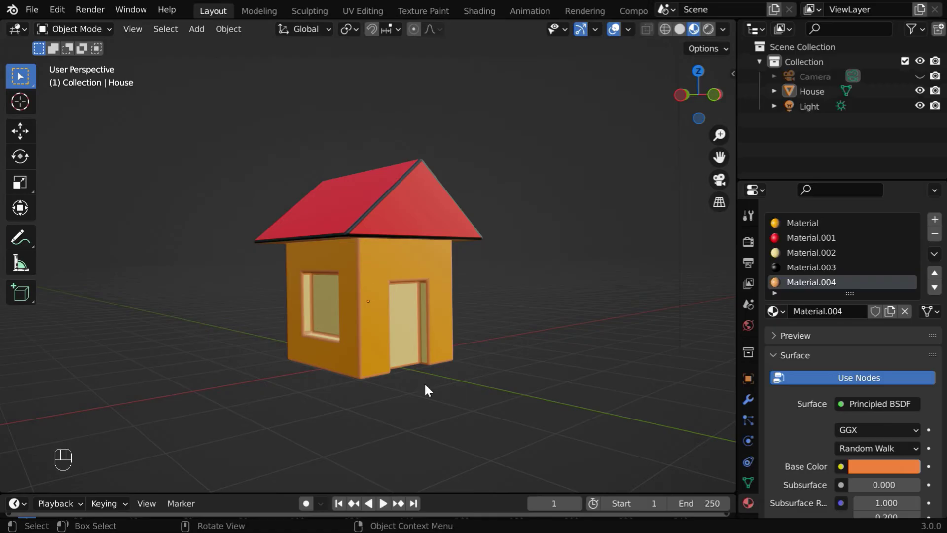
left_click(876, 466)
left_click(877, 429)
type("1")
key("Return")
Split the 3D view into two side-by-side viewports and zoom the right one onto the house.
middle_click_drag(363, 407, 376, 431)
middle_click_drag(446, 427, 413, 295, "ctrl")
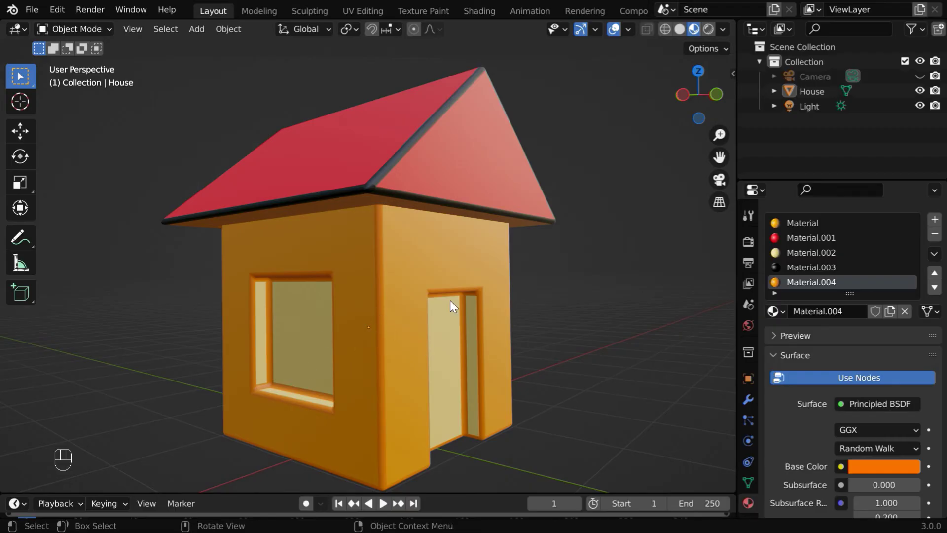
middle_click_drag(363, 348, 369, 383, "ctrl")
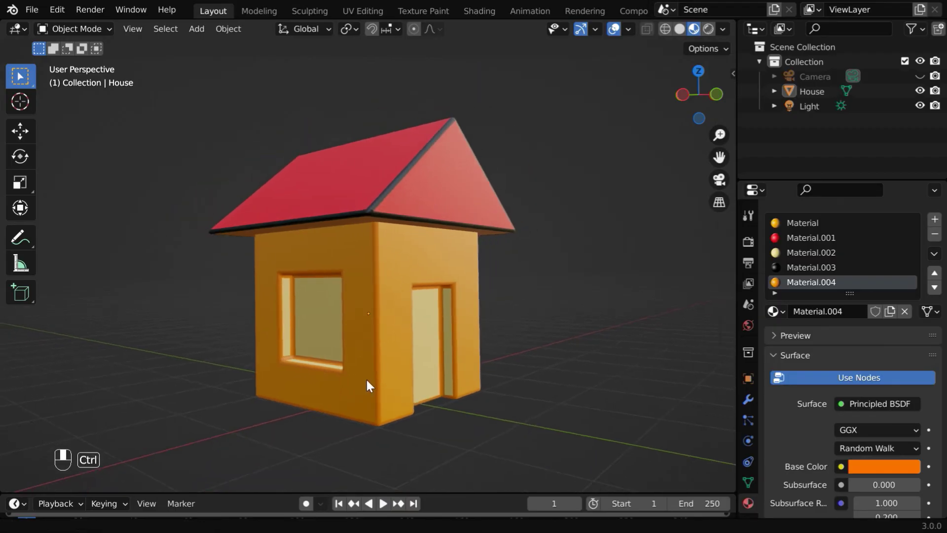
left_click_drag(3, 21, 422, 35)
scroll(552, 365, "up", 3)
scroll(553, 365, "up", 2)
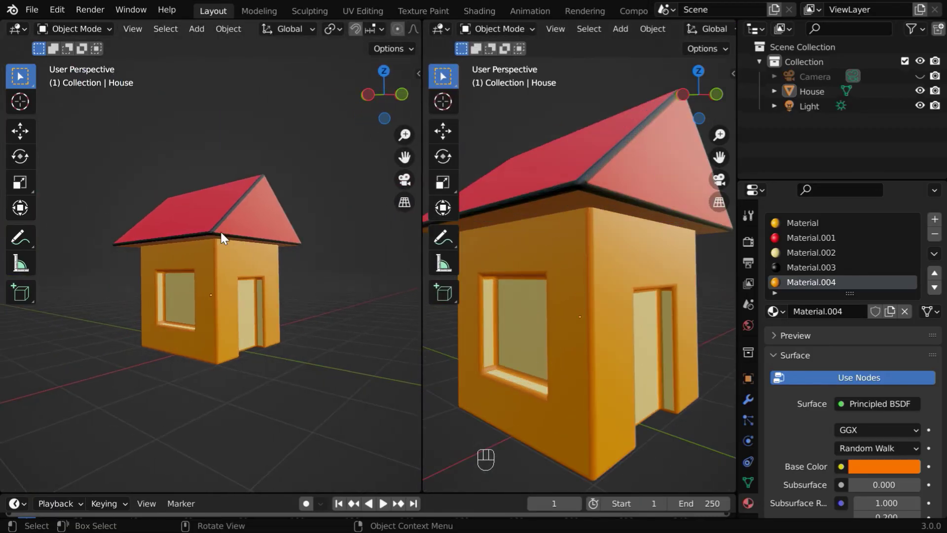
Turn the left view into a Shader Editor showing roof Material.001's Principled BSDF node.
left_click(27, 29)
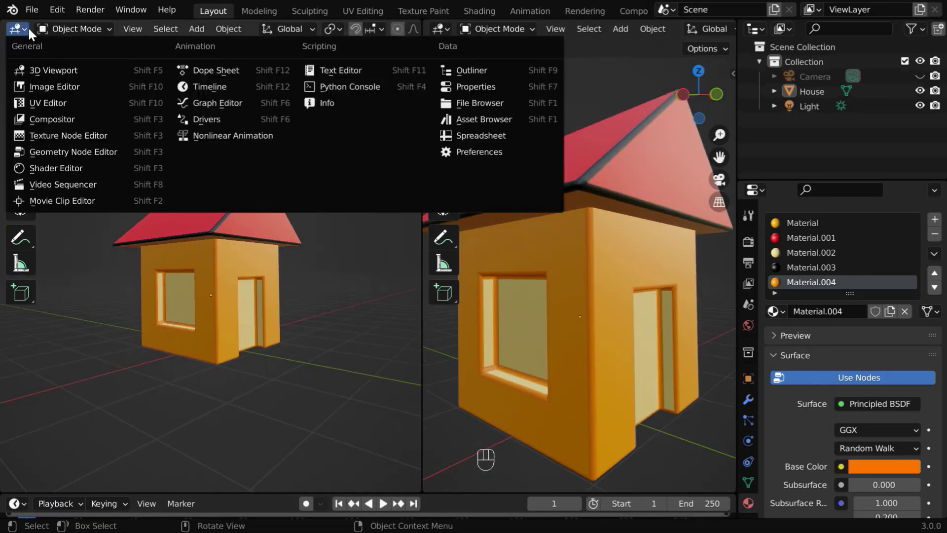
left_click(46, 168)
left_click_drag(256, 224, 417, 224)
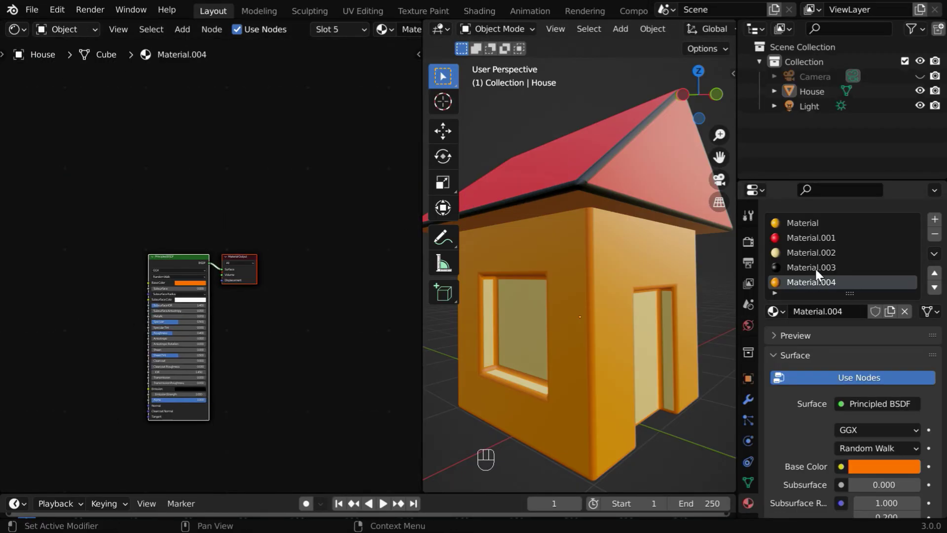
left_click(809, 237)
scroll(194, 360, "up", 5)
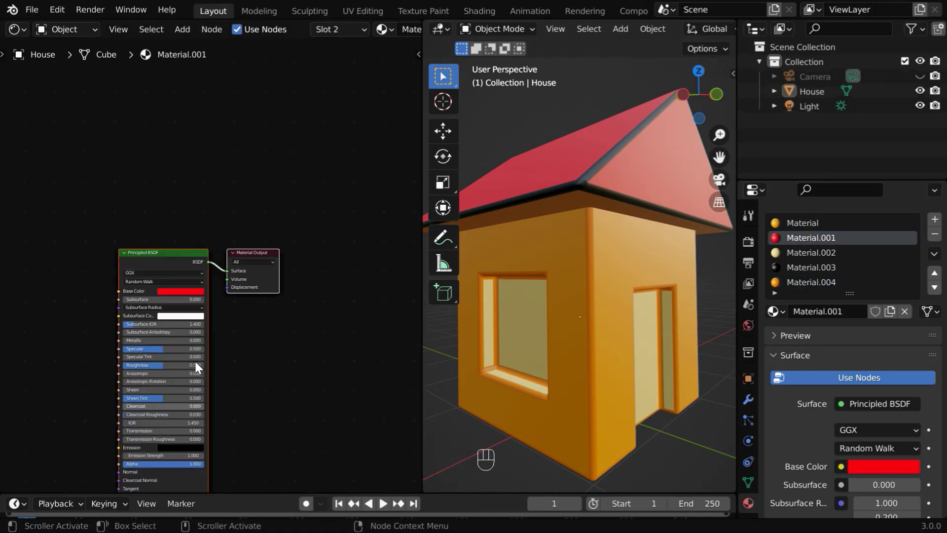
middle_click_drag(215, 355, 344, 263)
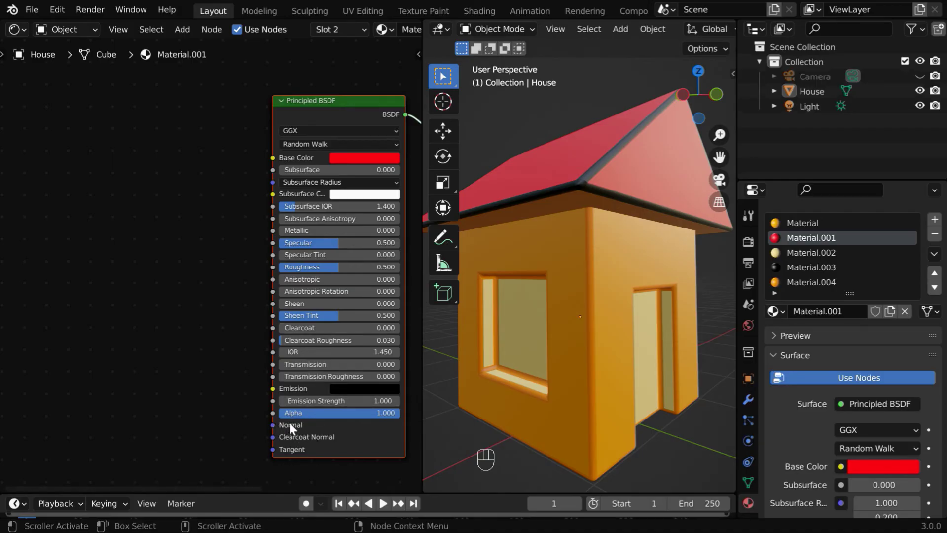
Add a Noise Texture node to the roof material.
left_click(180, 29)
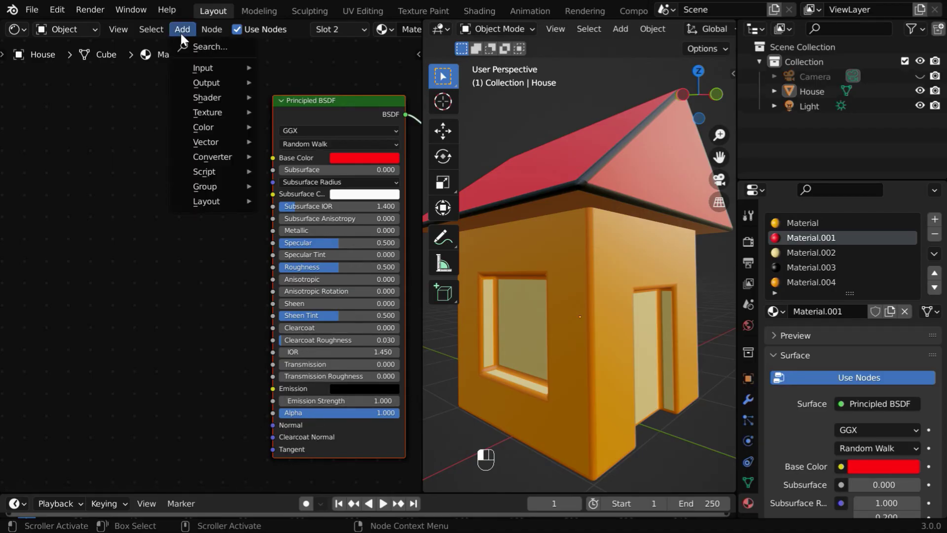
mouse_move(207, 114)
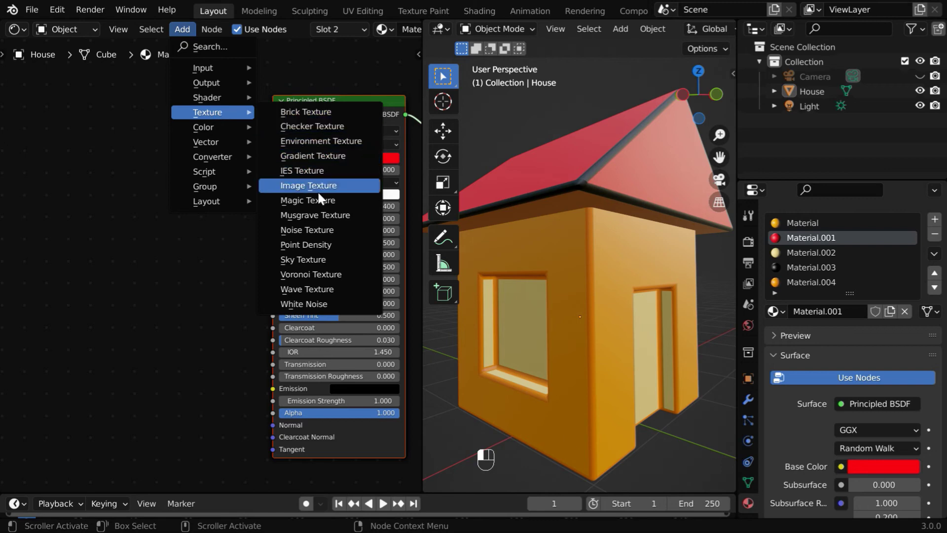
left_click(307, 230)
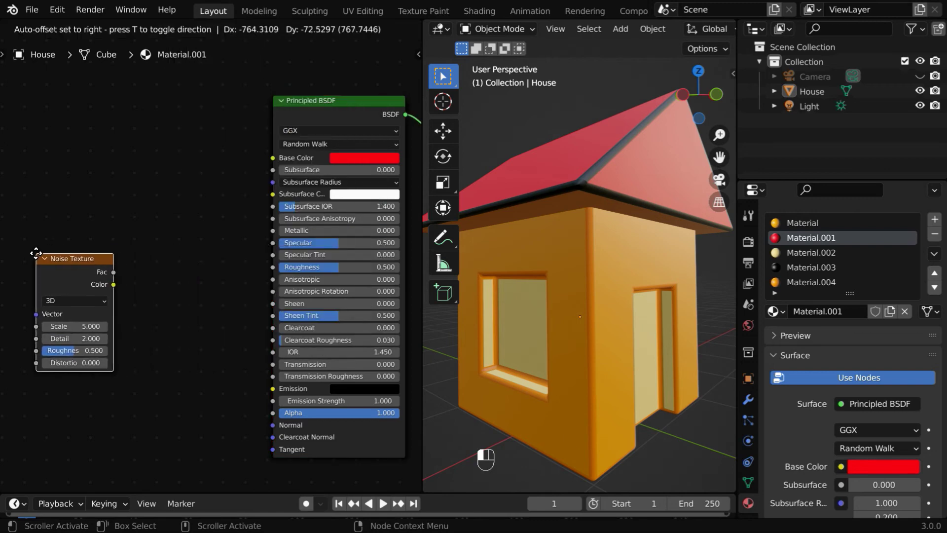
left_click(102, 256)
Add a Bump node driven by the noise Fac and linked into the Principled BSDF Normal.
left_click(181, 29)
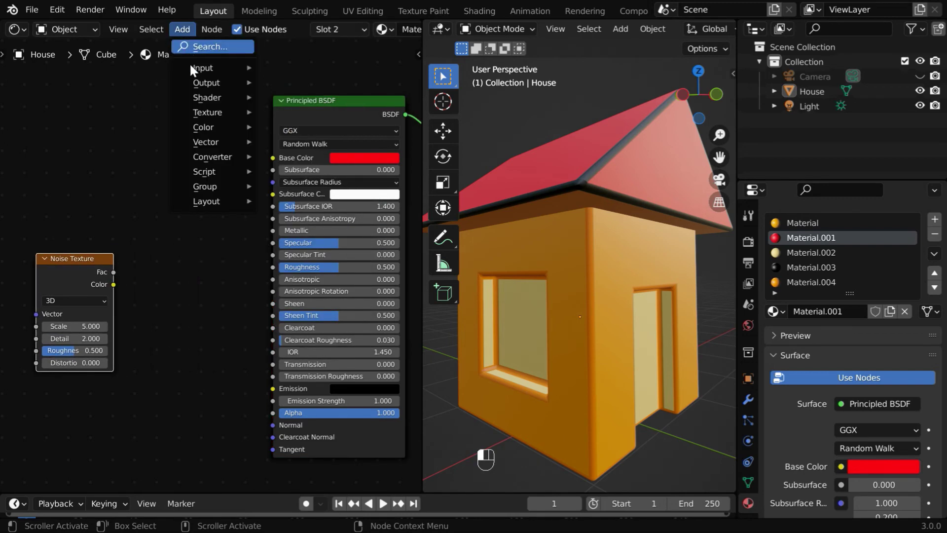
mouse_move(207, 142)
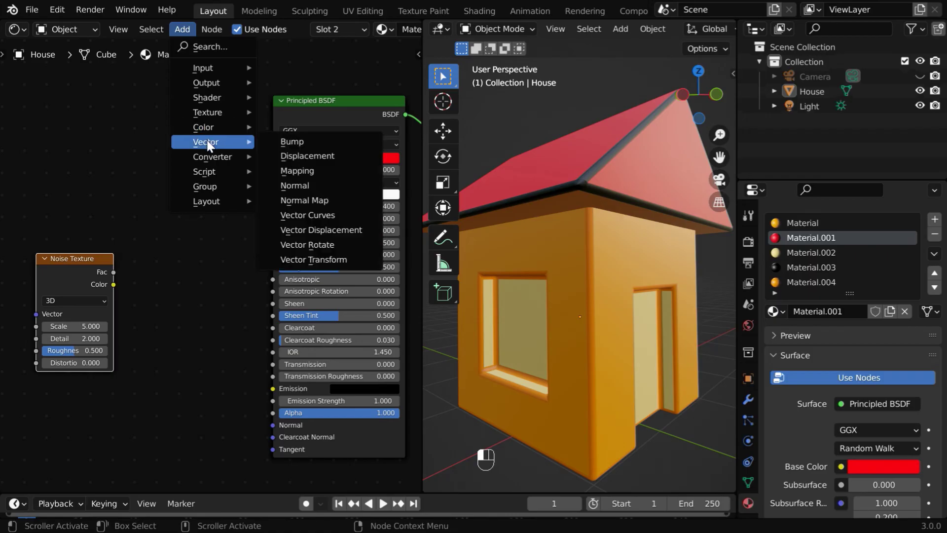
left_click(308, 140)
left_click(150, 274)
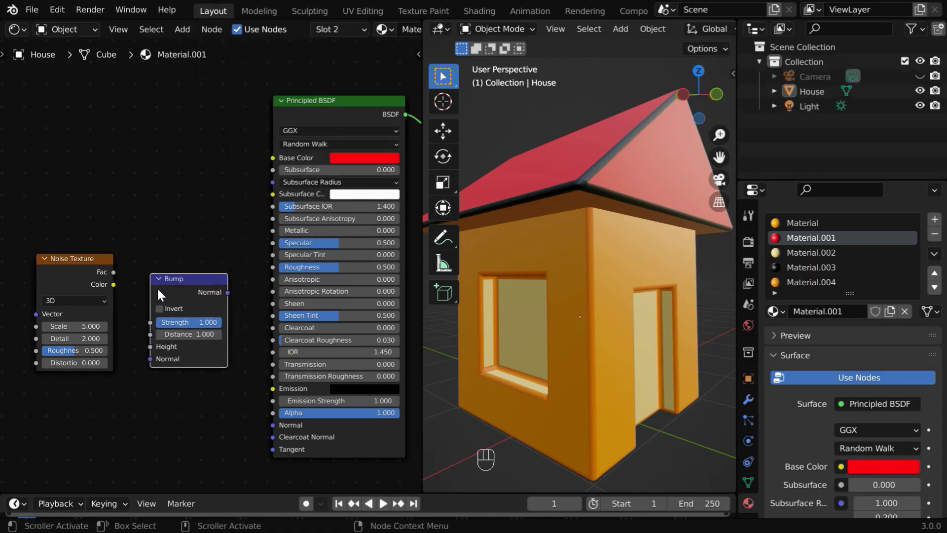
left_click_drag(114, 273, 149, 345)
mouse_move(228, 292)
left_mouse_down()
mouse_move(250, 396)
mouse_move(272, 424)
left_mouse_up()
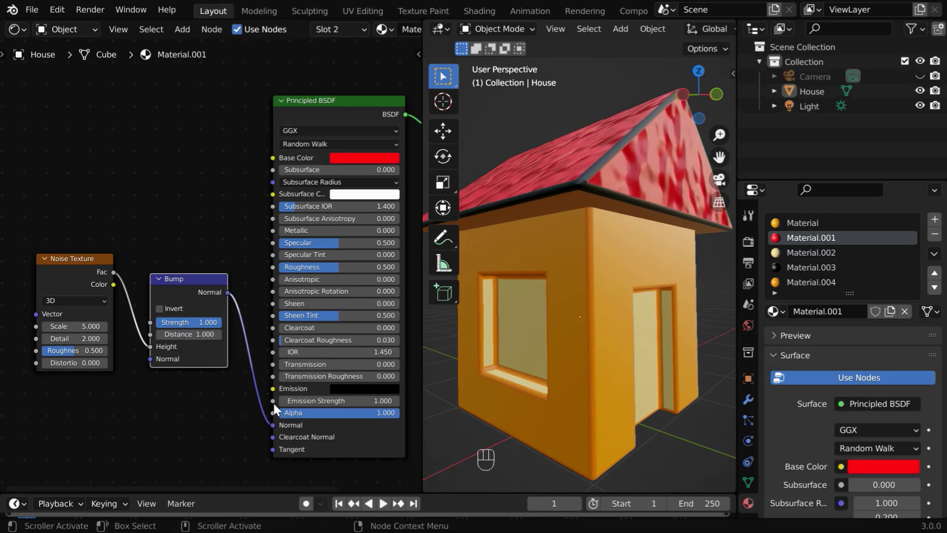
middle_click_drag(610, 211, 589, 271)
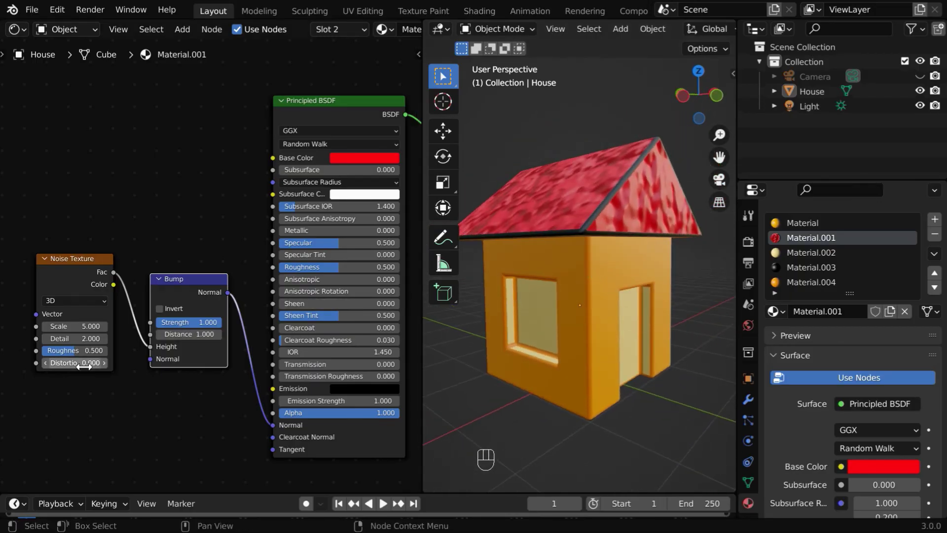
Set the roof Noise Texture Scale to 500 and copy the noise and bump nodes.
left_click(88, 325)
type("500")
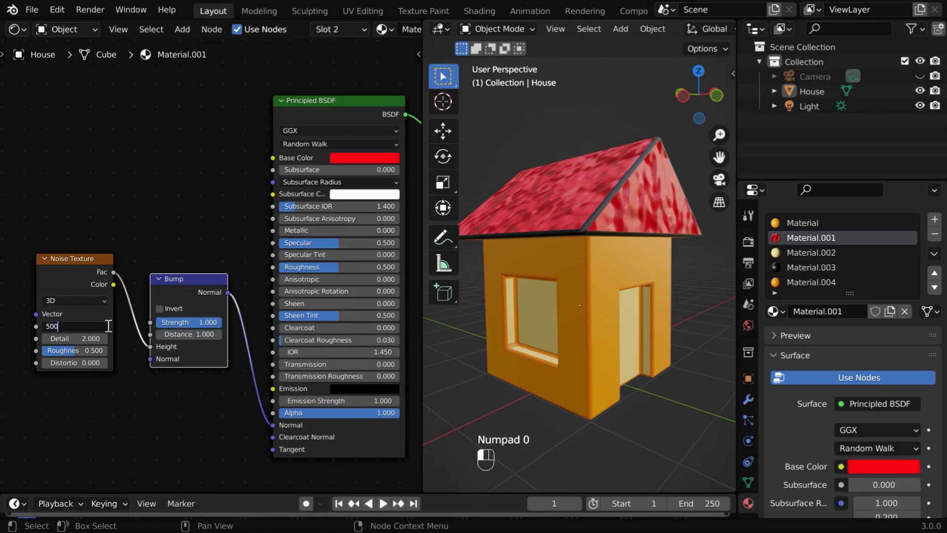
key("Return")
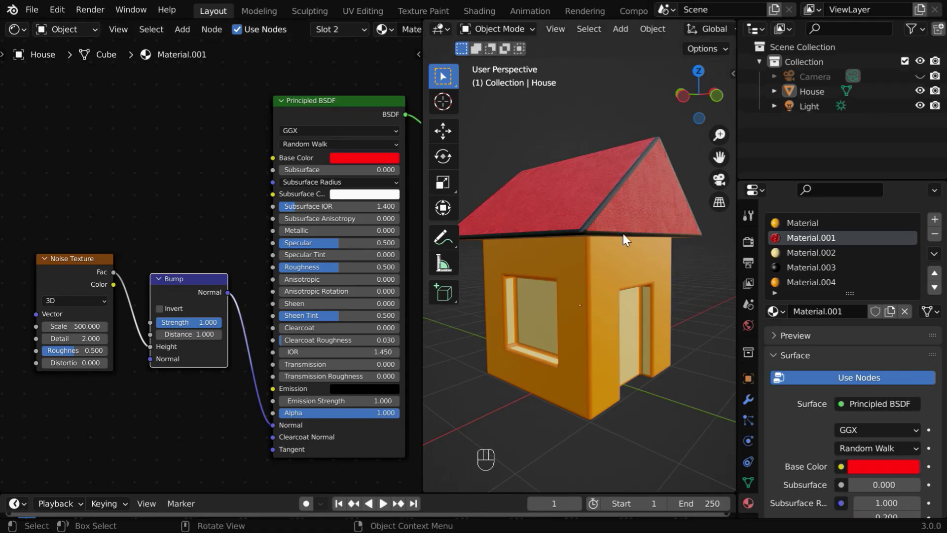
scroll(623, 235, "up", 4)
middle_click_drag(638, 184, 591, 309)
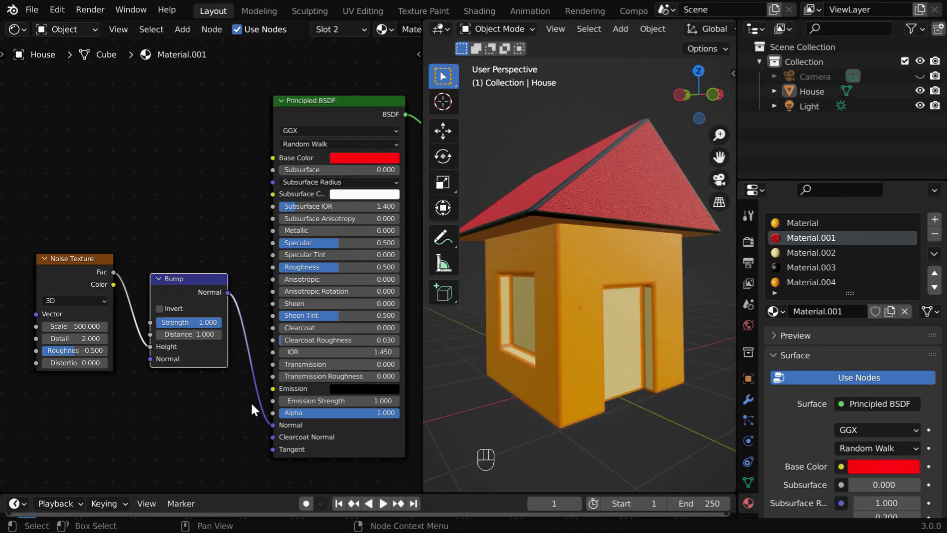
left_click_drag(19, 232, 230, 404)
key("ctrl+c")
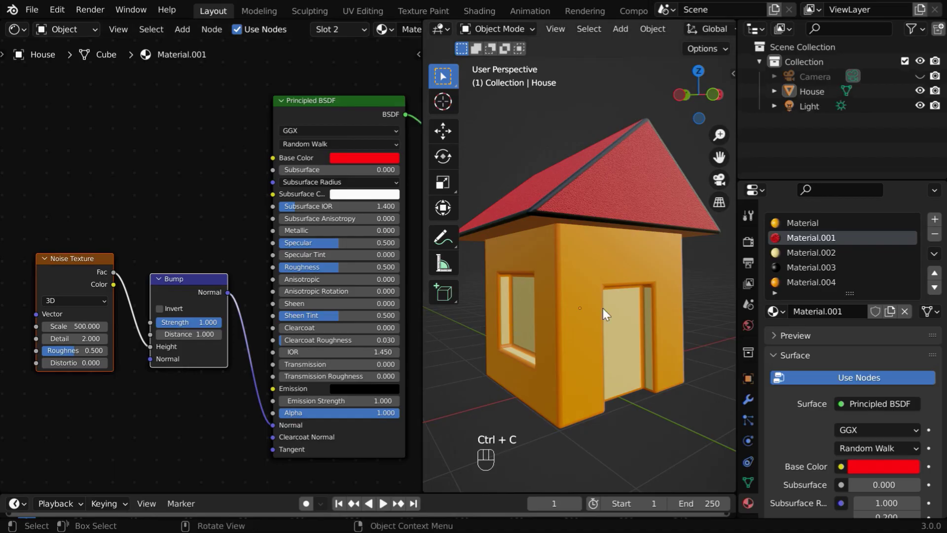
Paste the noise and bump nodes into Material.002 and link Bump to the BSDF Normal.
left_click(801, 251)
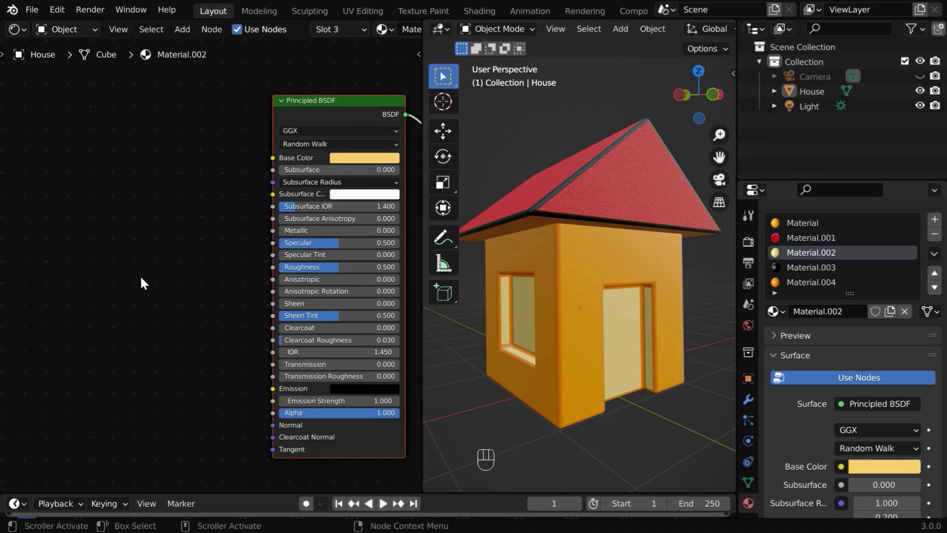
key("ctrl+v")
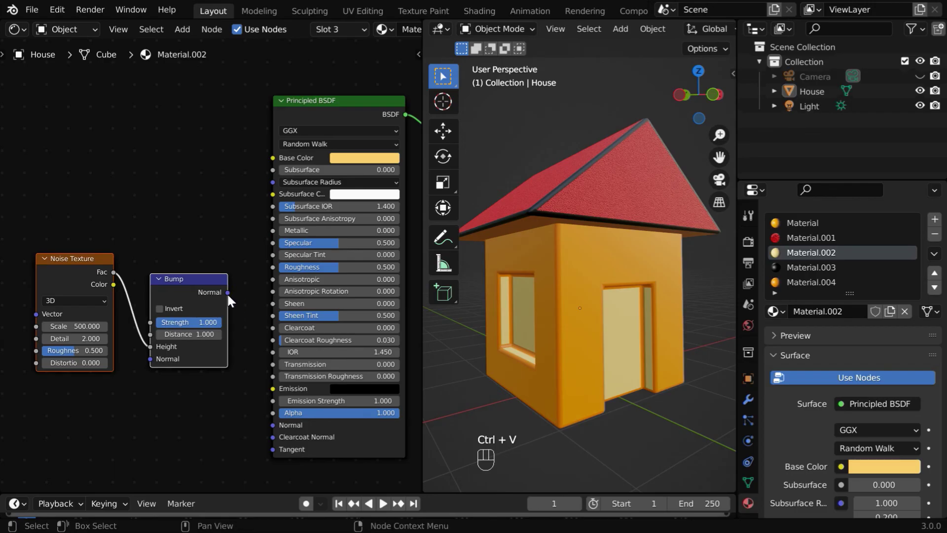
left_click_drag(228, 292, 269, 424)
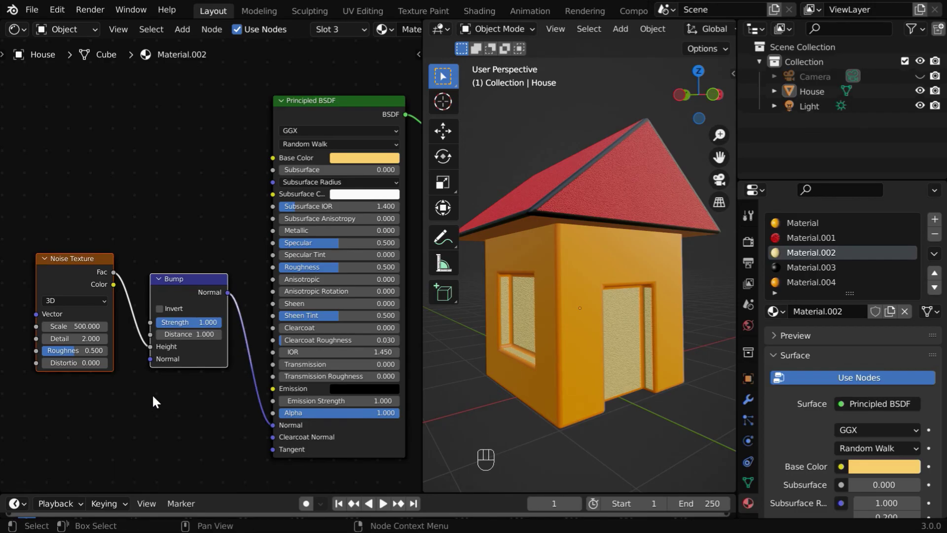
scroll(637, 358, "up", 5)
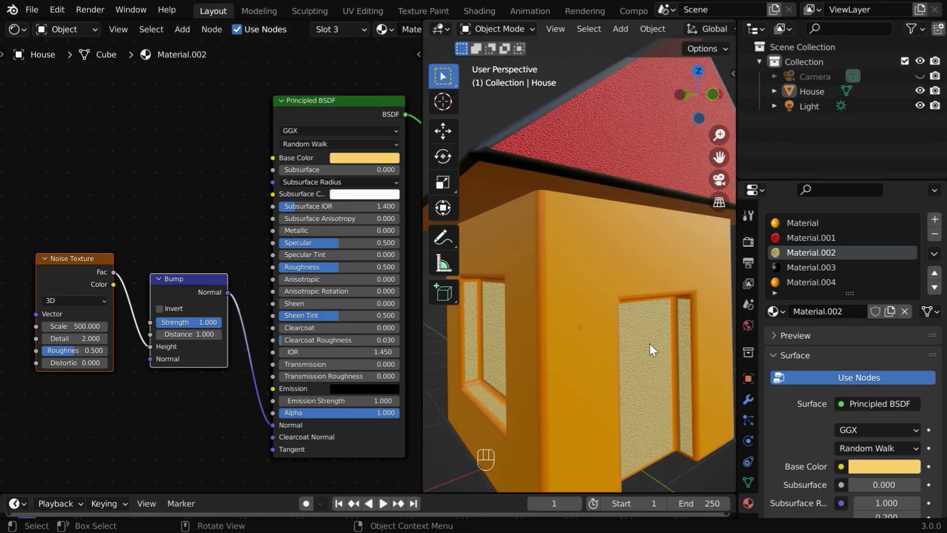
Set the glass Bump Strength to 0.25 and copy the tuned nodes.
left_click(201, 322)
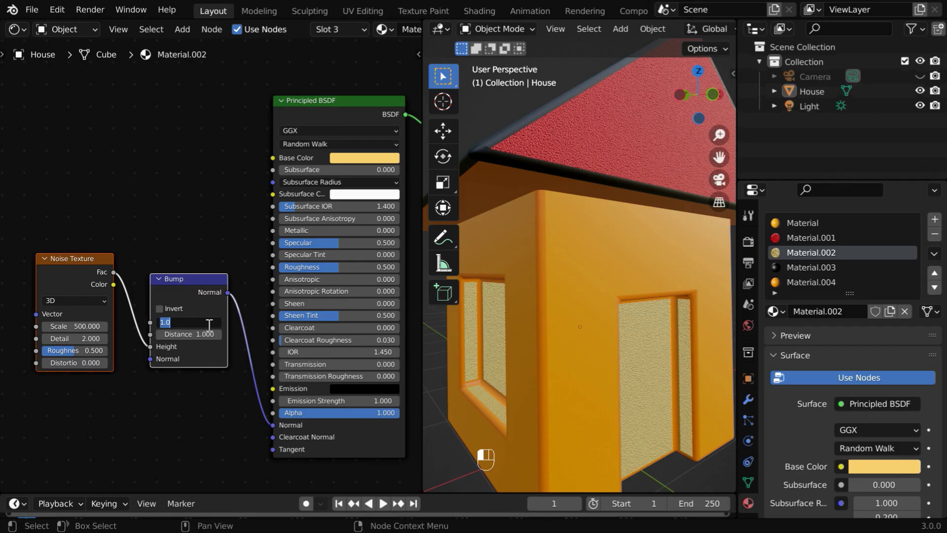
type("0.25")
key("Return")
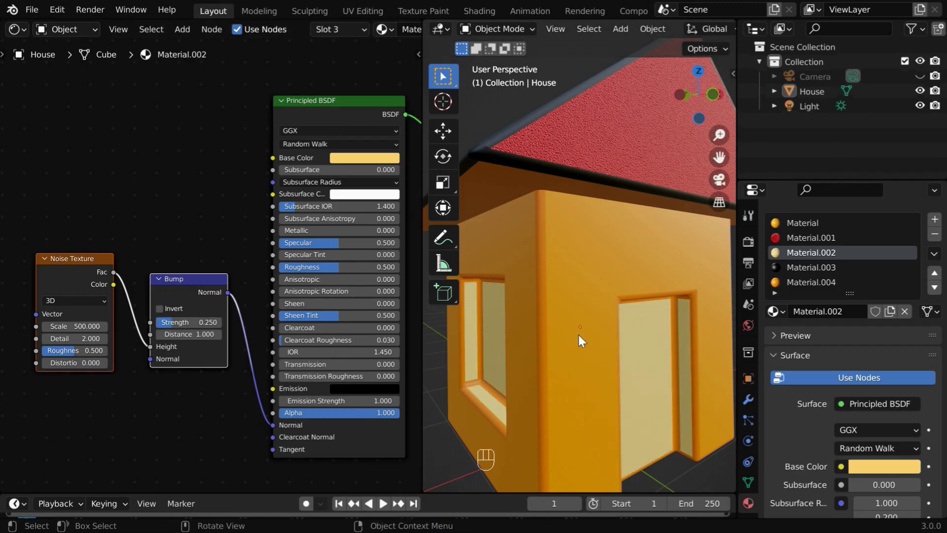
left_click_drag(28, 223, 232, 386)
key("ctrl+c")
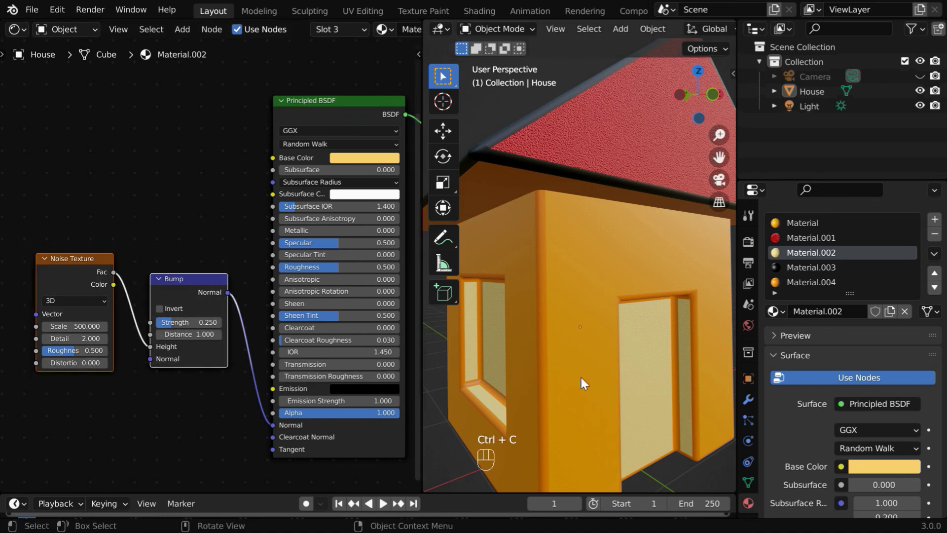
Paste and link the noise bump into Material.004 and Material, then frame the house in one 3D view.
left_click(820, 283)
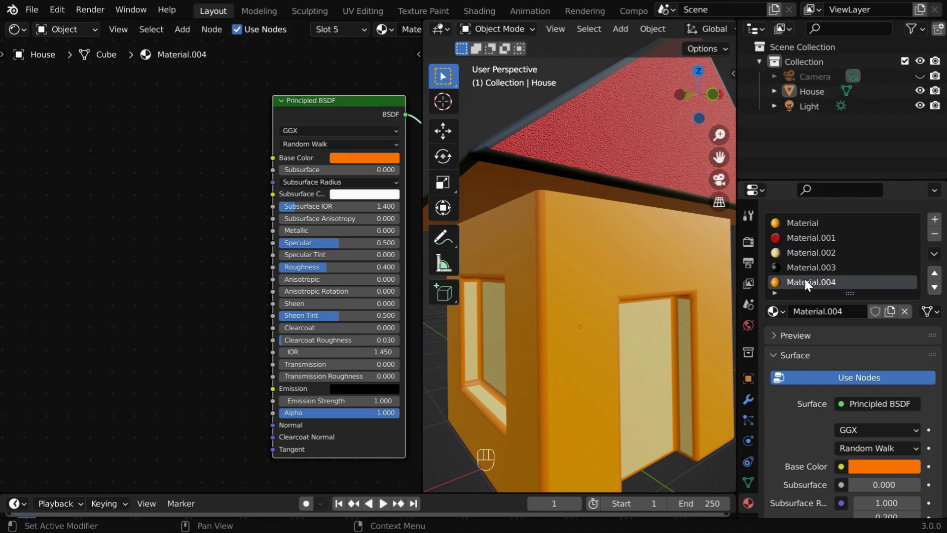
key("ctrl+v")
left_click_drag(227, 293, 271, 424)
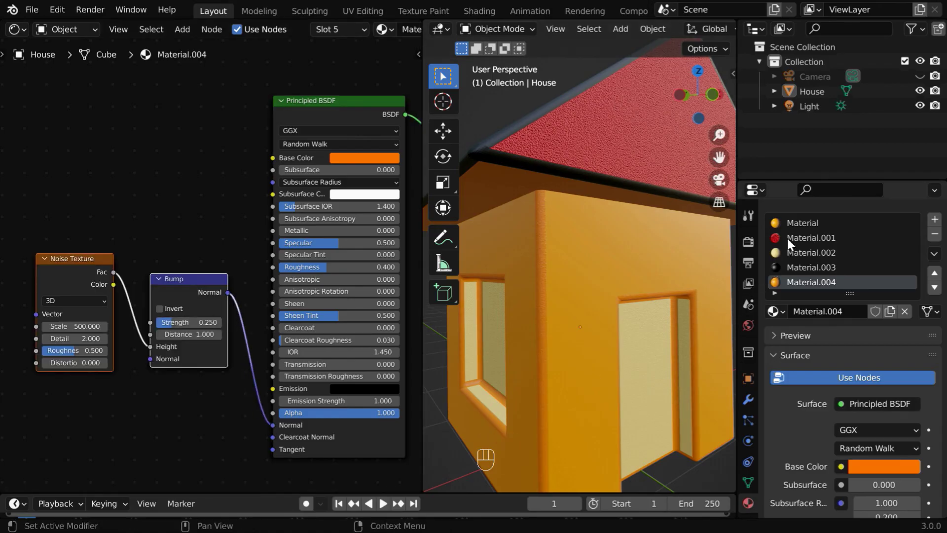
left_click(797, 223)
key("ctrl+v")
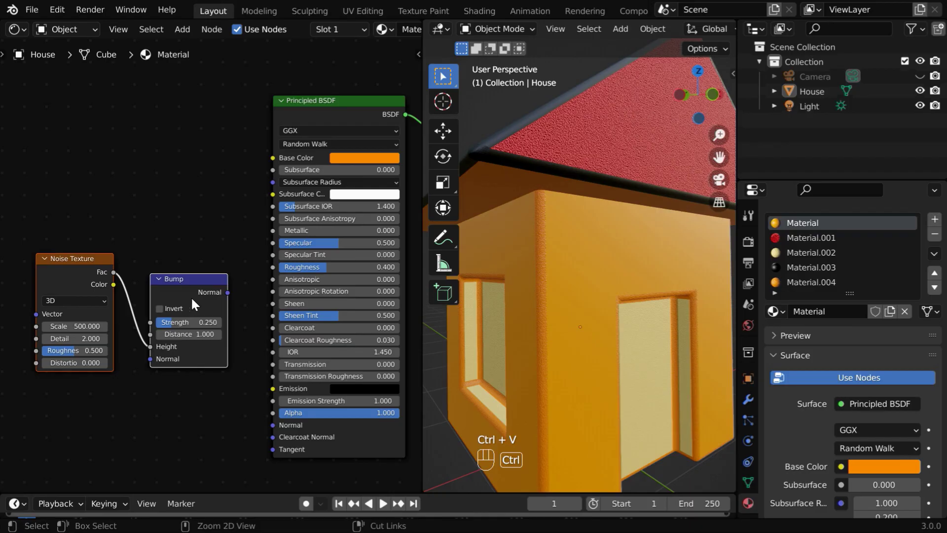
mouse_move(228, 292)
left_mouse_down()
mouse_move(255, 405)
mouse_move(271, 425)
left_mouse_up()
key("KP_Decimal")
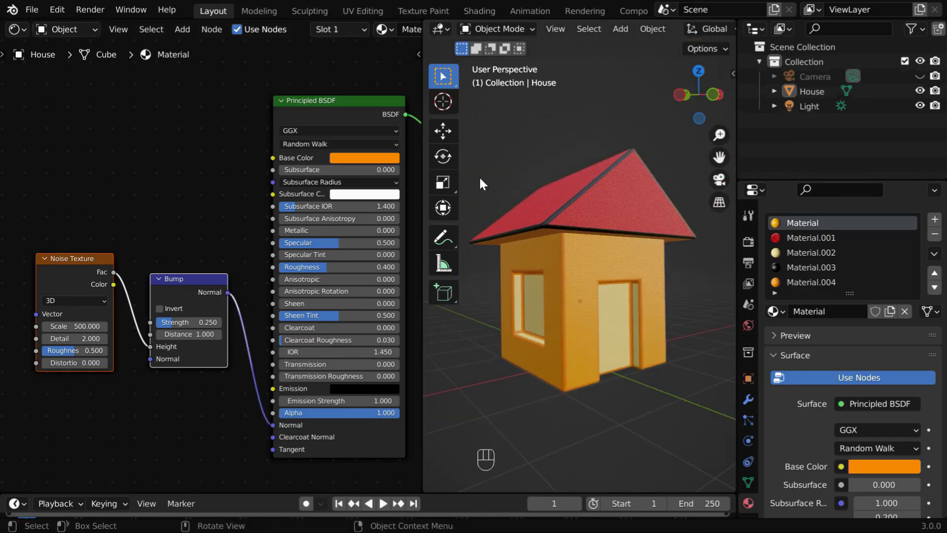
left_click_drag(427, 27, 267, 245)
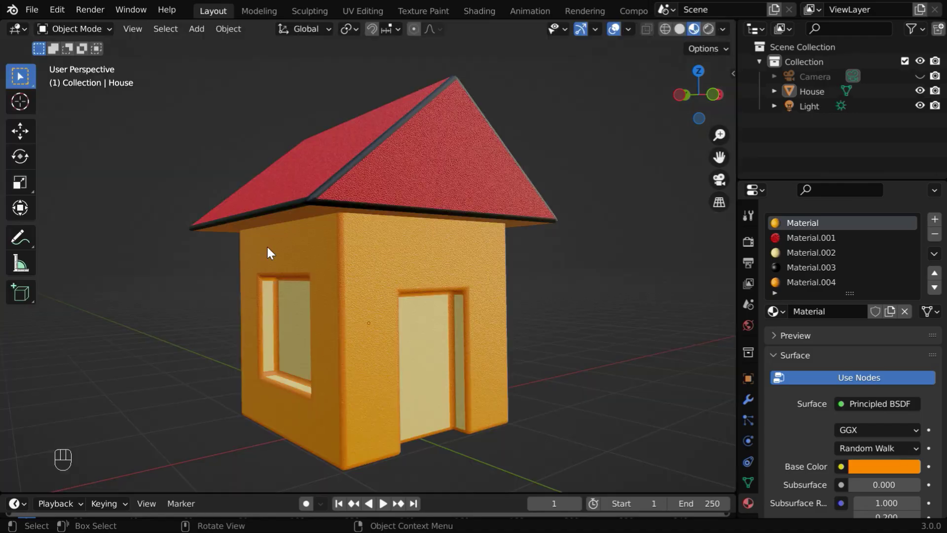
Zoom out and orbit the house from the window side to the door side to inspect the textures.
scroll(286, 276, "down", 2)
middle_click_drag(404, 402, 439, 410)
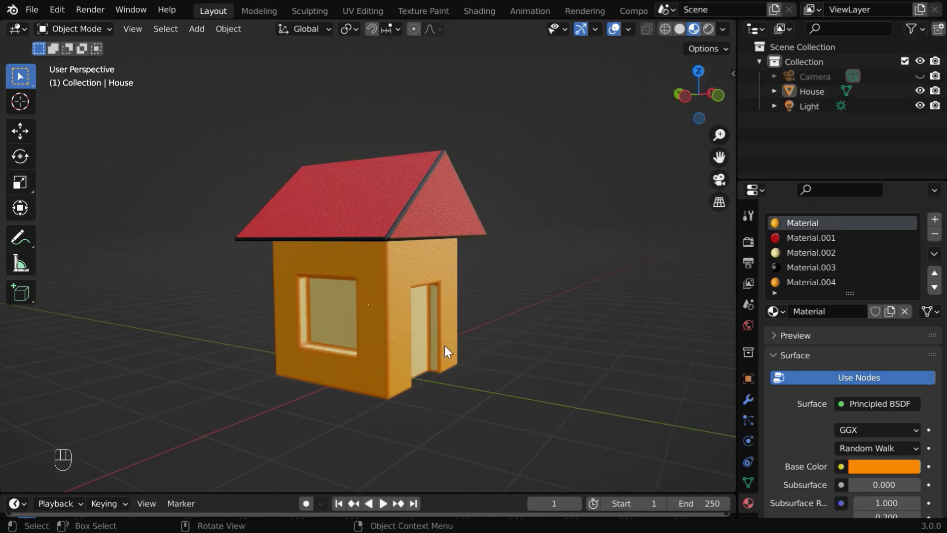
middle_click_drag(495, 414, 472, 427)
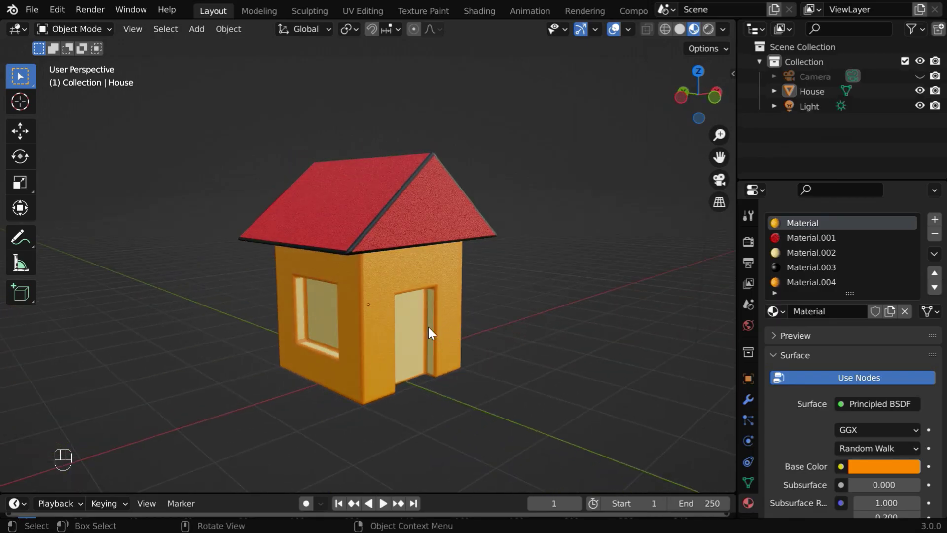